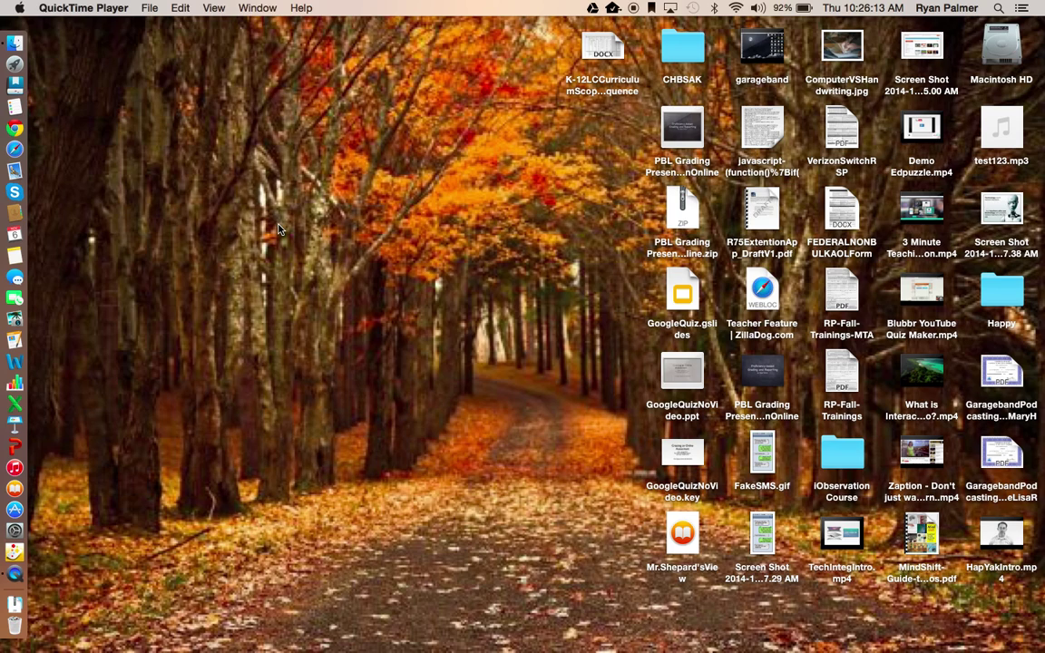
# Launch GarageBand and create an empty project with one microphone audio track, Audio 1
pyautogui.click(15, 65)
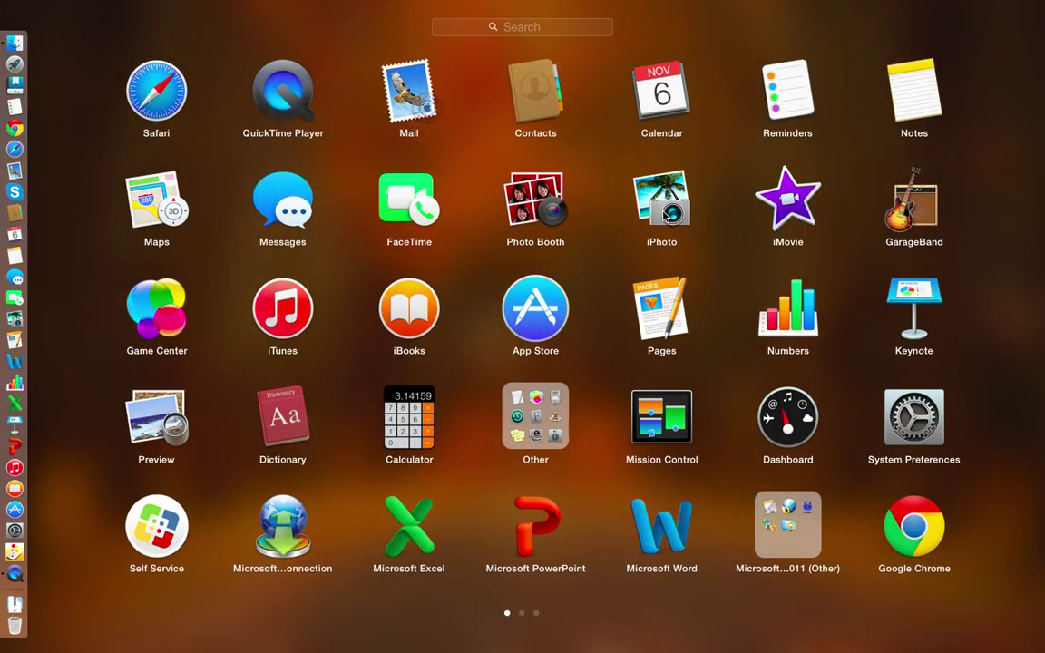
pyautogui.click(910, 205)
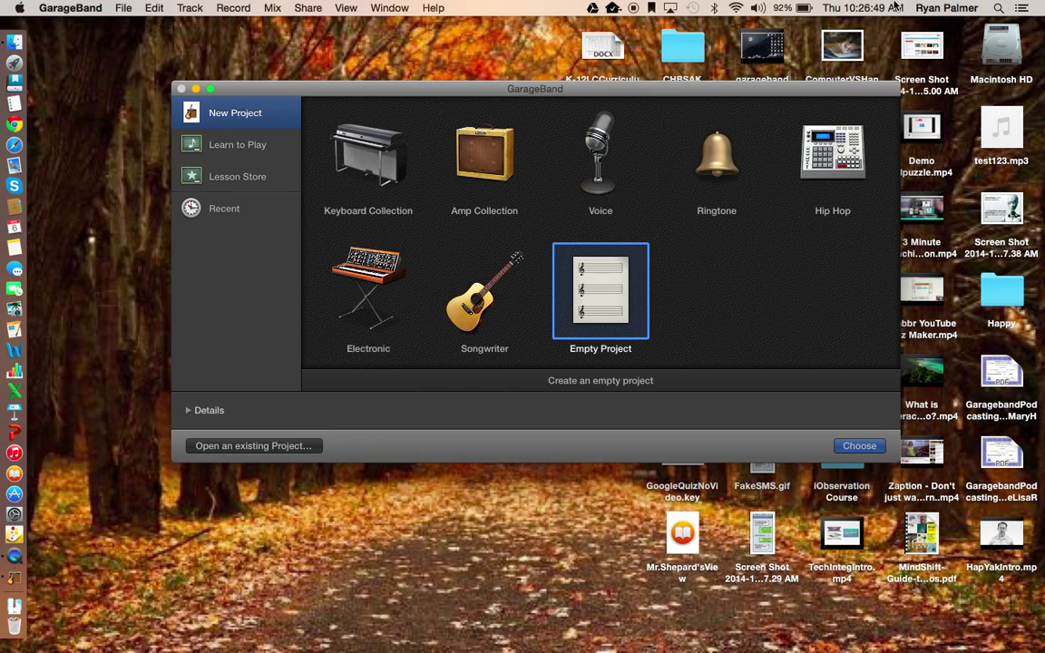
pyautogui.click(854, 446)
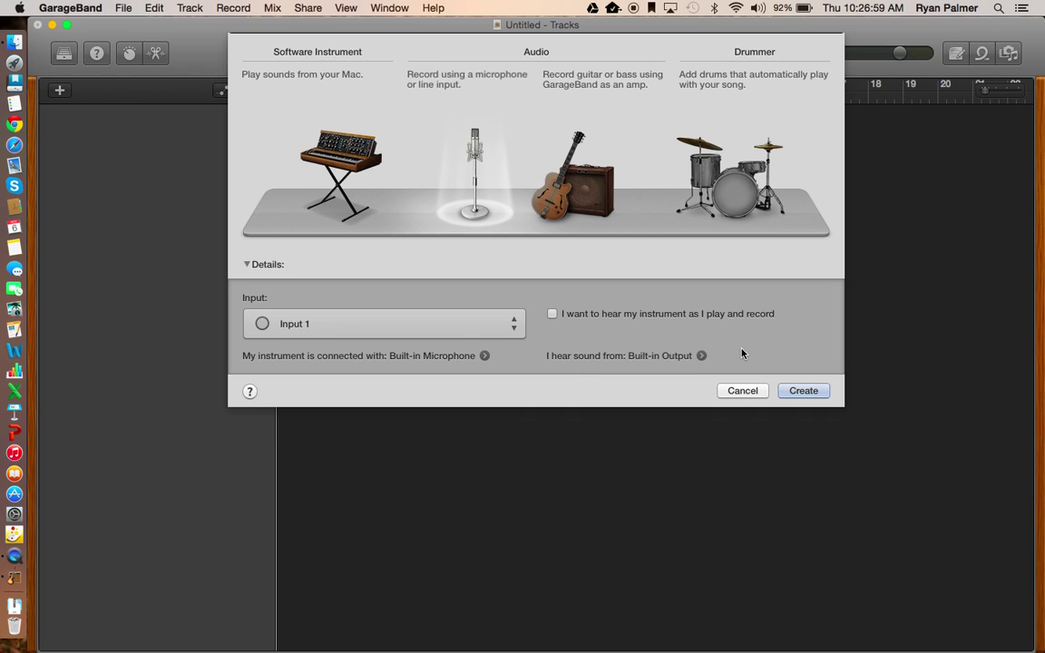
pyautogui.click(808, 392)
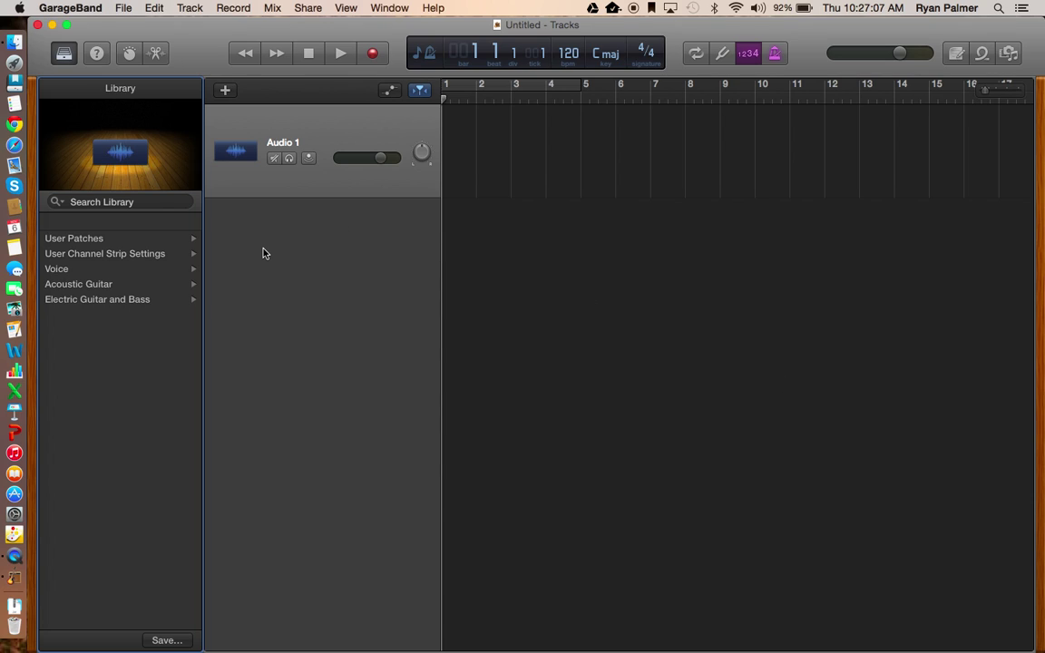
# Rename the Audio 1 track to 'Vocal Audio'
pyautogui.click(55, 269)
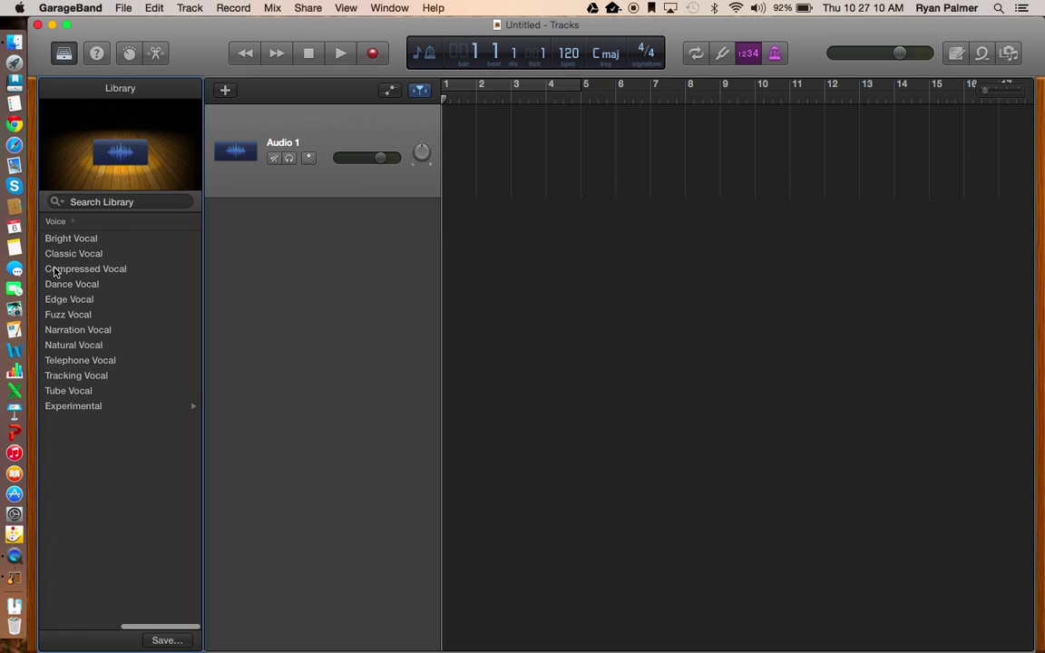
pyautogui.doubleClick(284, 144)
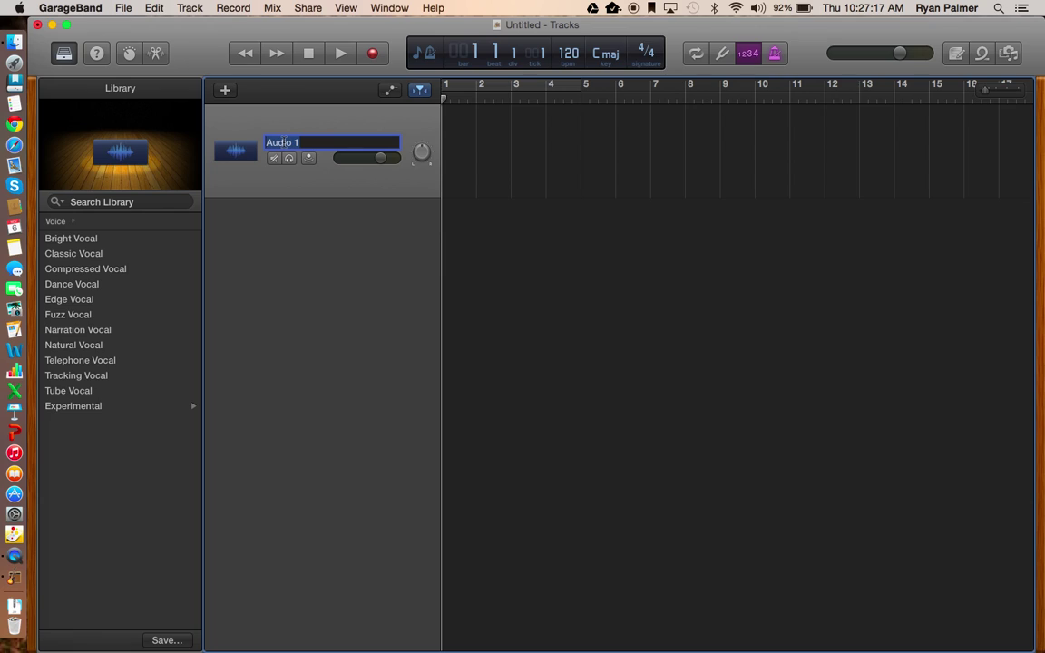
pyautogui.write('Vocal Audio')
pyautogui.press('Return')
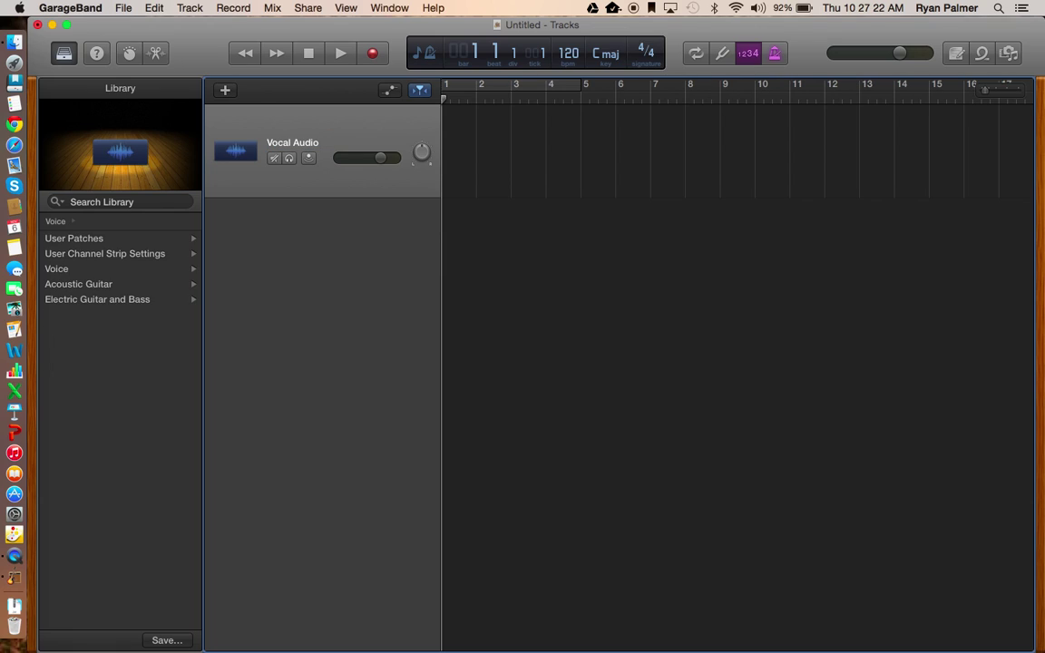
# Apply the Compressed Vocal sound to the track and turn off the count-in
pyautogui.click(77, 268)
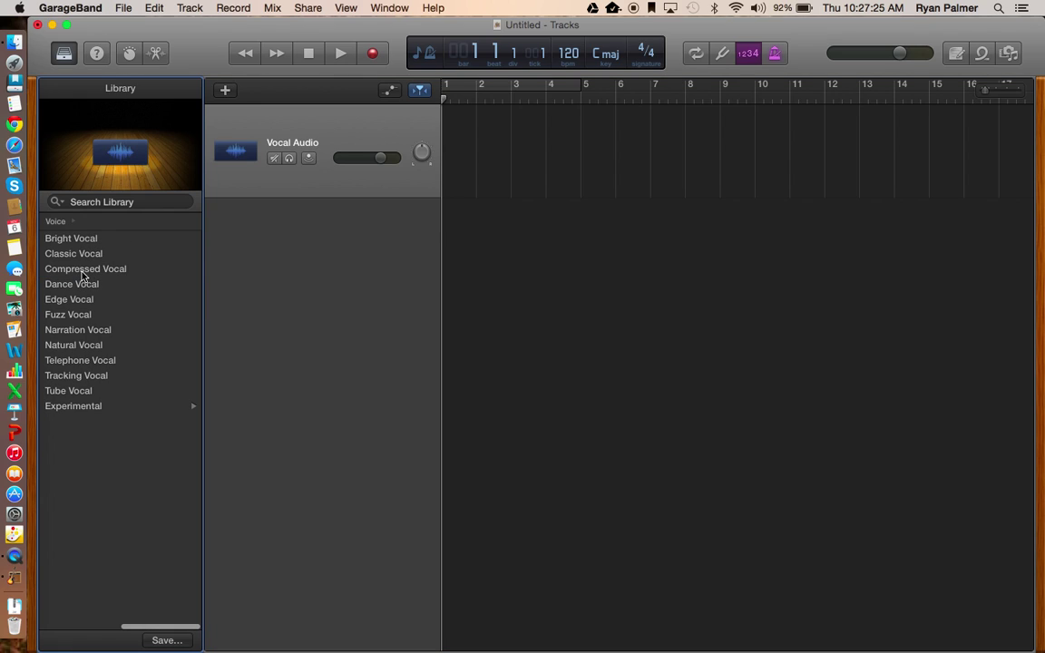
pyautogui.click(81, 272)
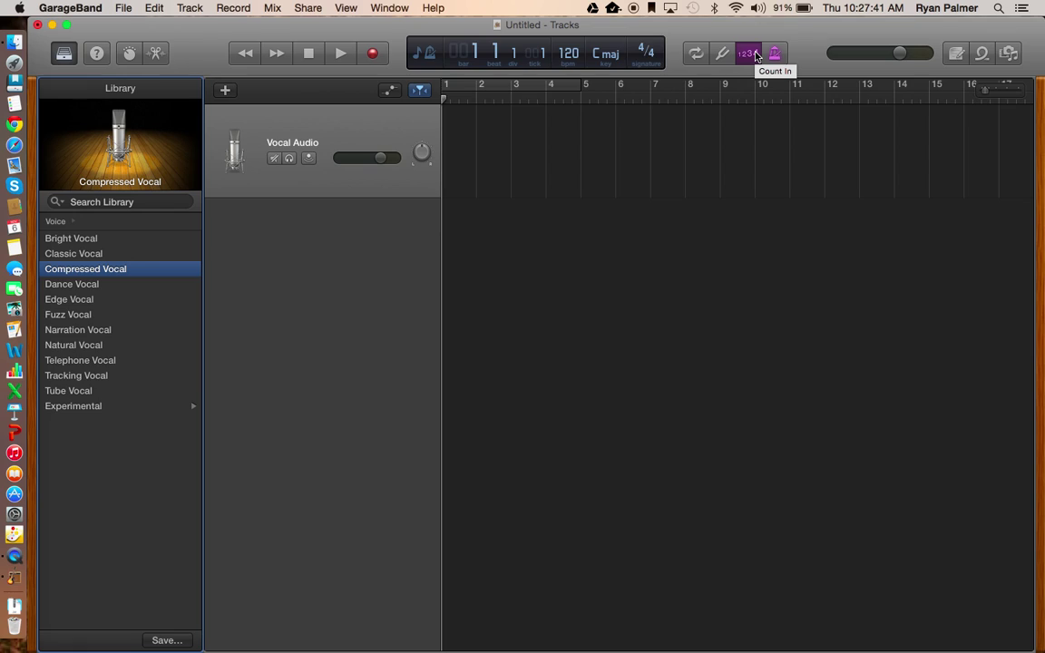
pyautogui.click(757, 56)
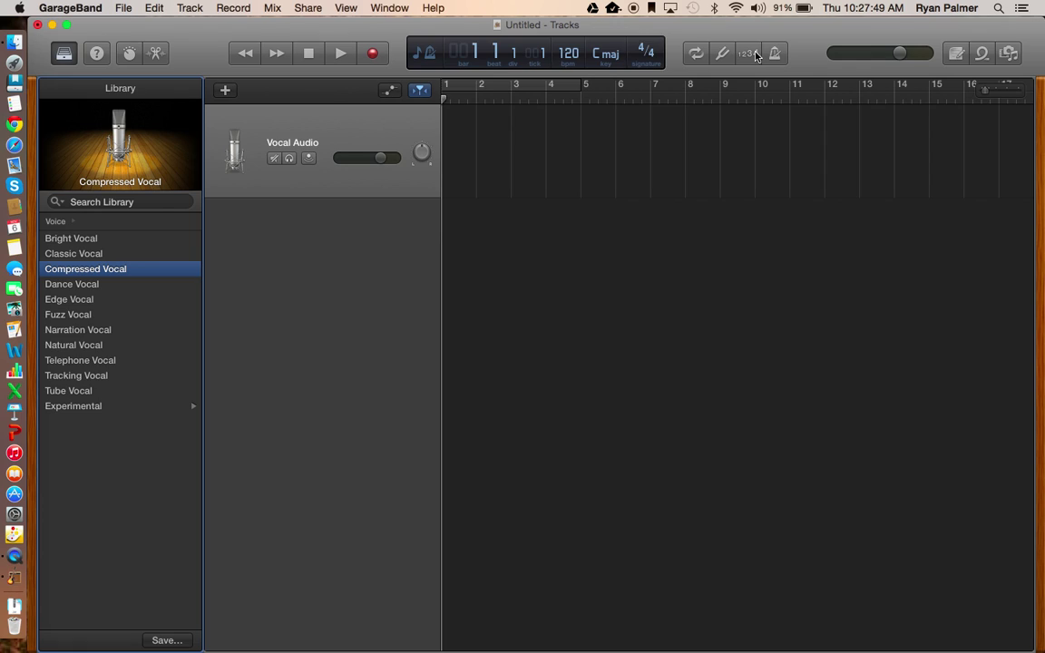
# Record a spoken take of roughly bars 1 to 9 onto the Vocal Audio track
pyautogui.click(372, 55)
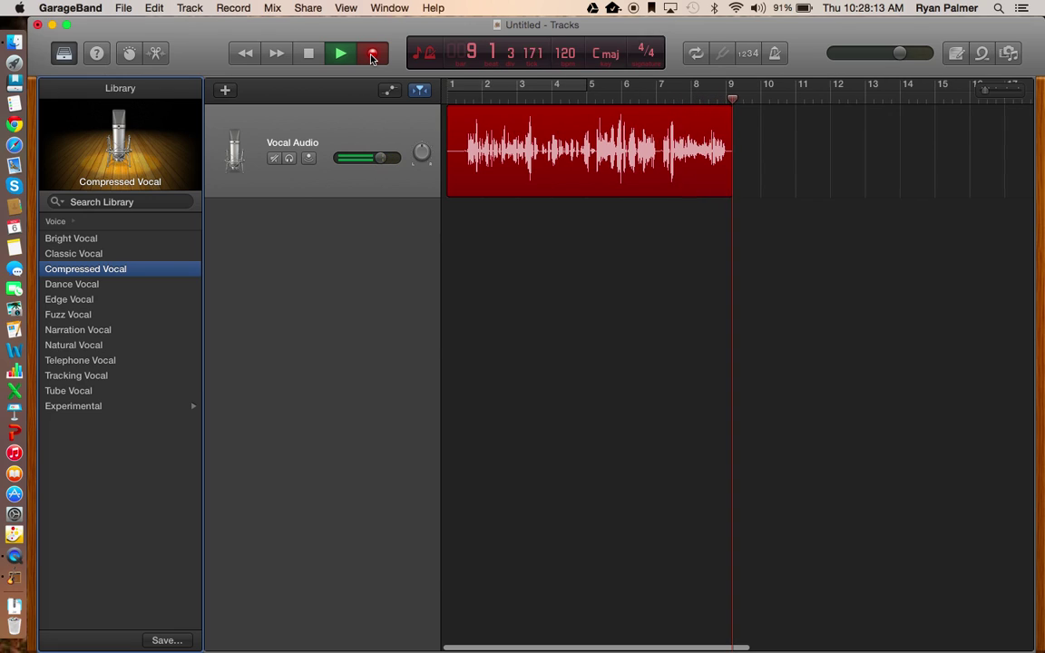
pyautogui.click(372, 55)
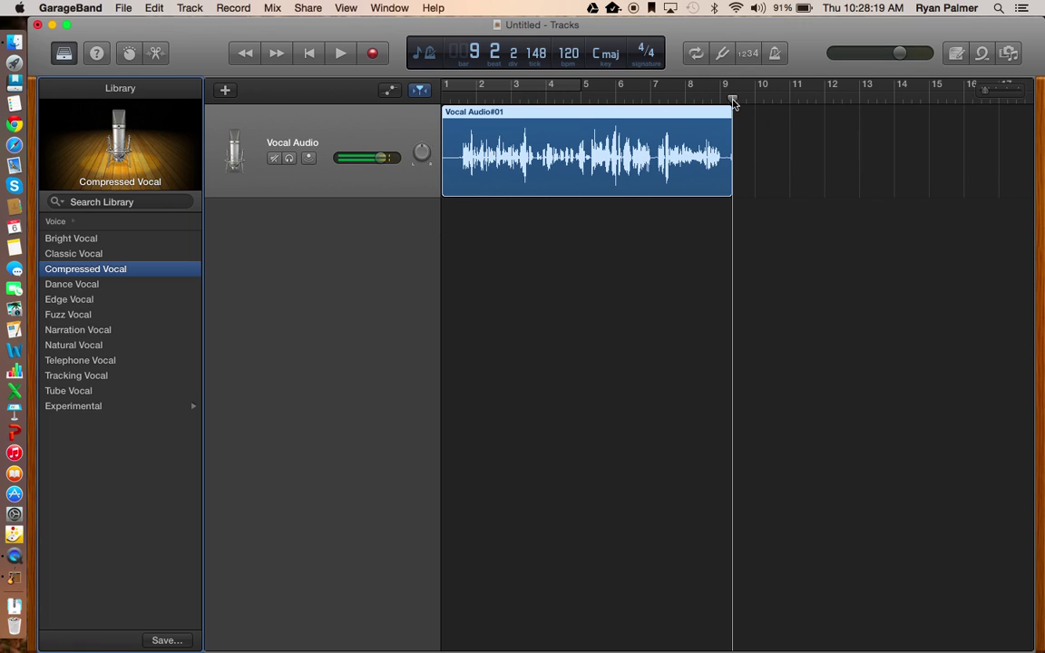
# Split the vocal region at its end and move it to start near bar 4
pyautogui.moveTo(733, 103); pyautogui.dragTo(726, 100)
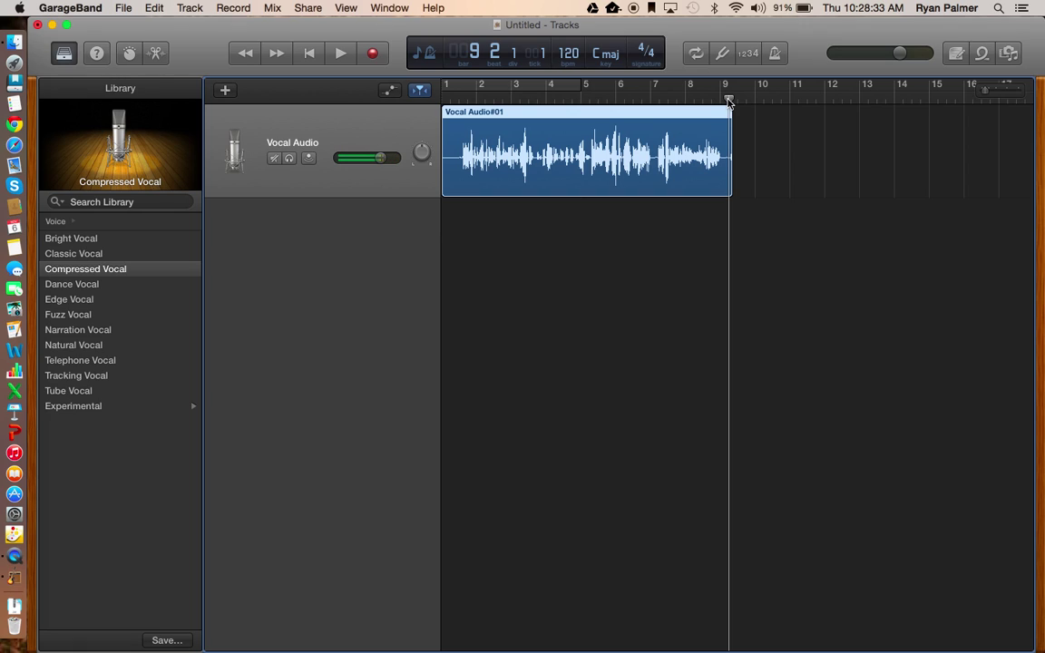
pyautogui.press('super+t')
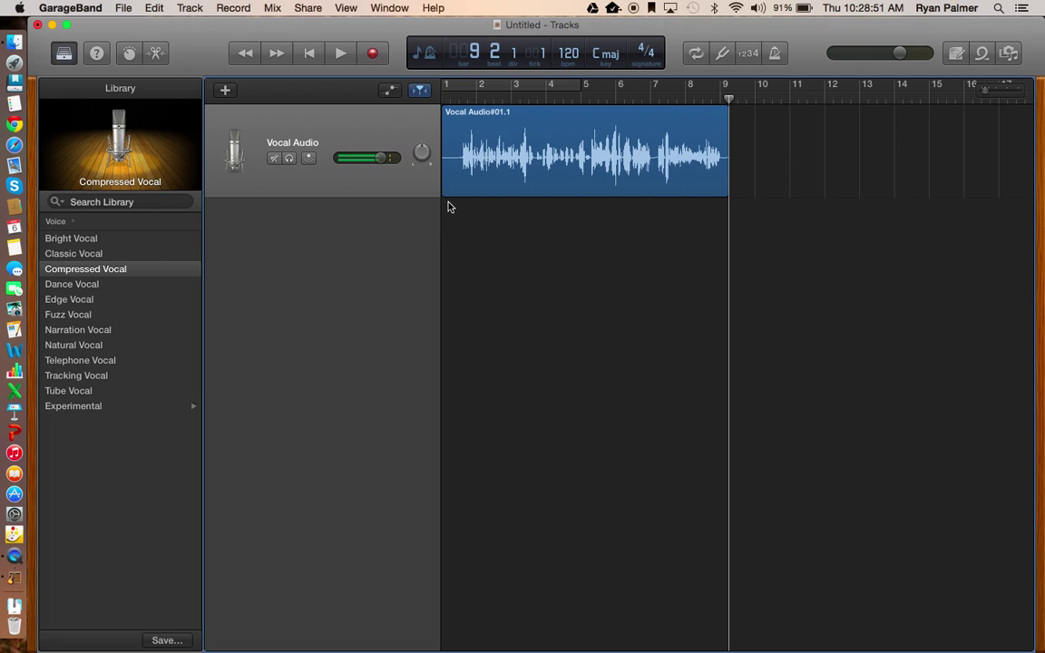
pyautogui.moveTo(471, 136); pyautogui.dragTo(590, 138)
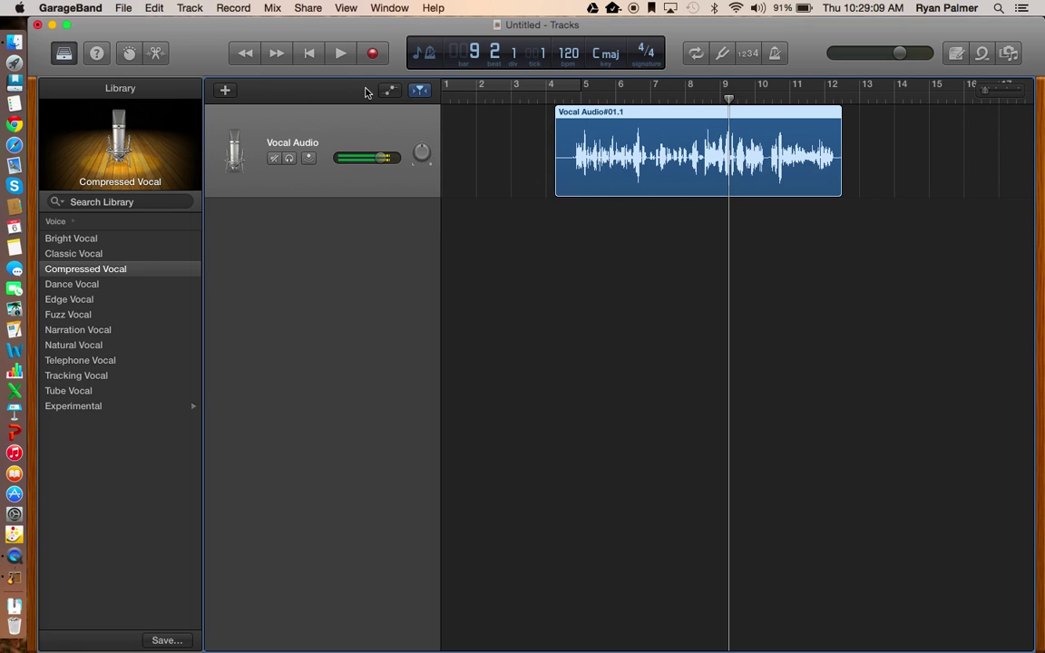
# Create an Audio 2 track and rename it 'Intro Music'
pyautogui.click(186, 11)
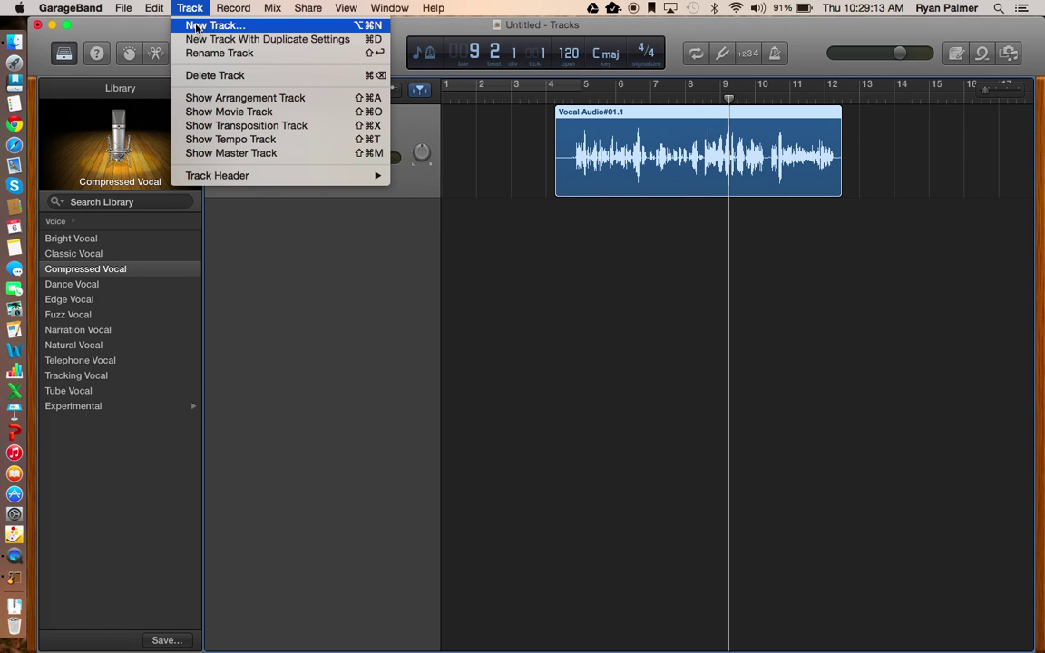
pyautogui.click(196, 27)
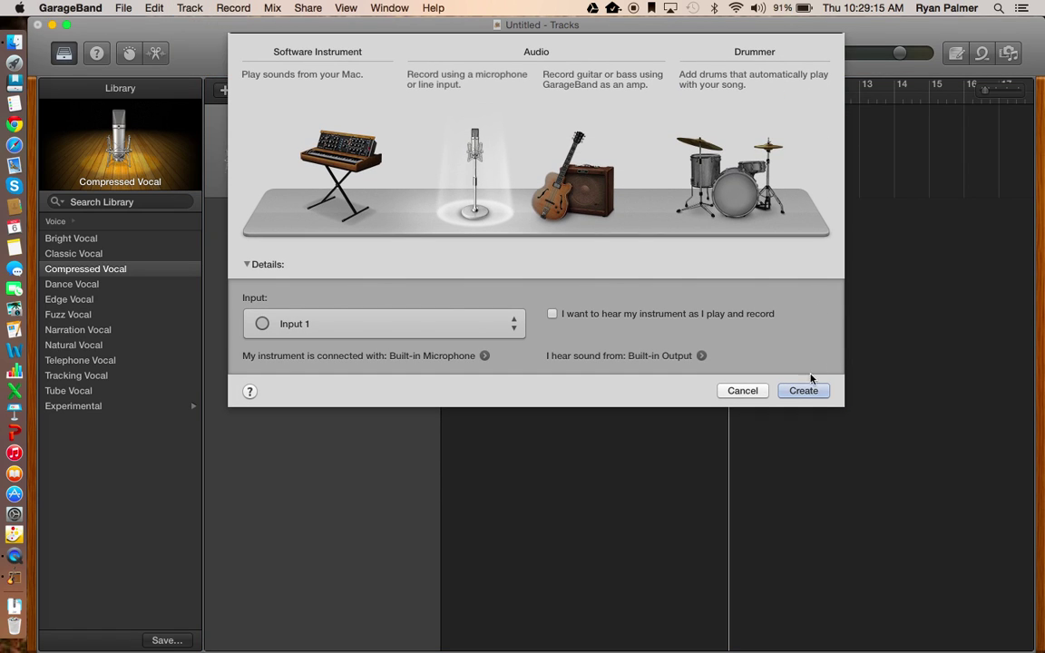
pyautogui.click(802, 391)
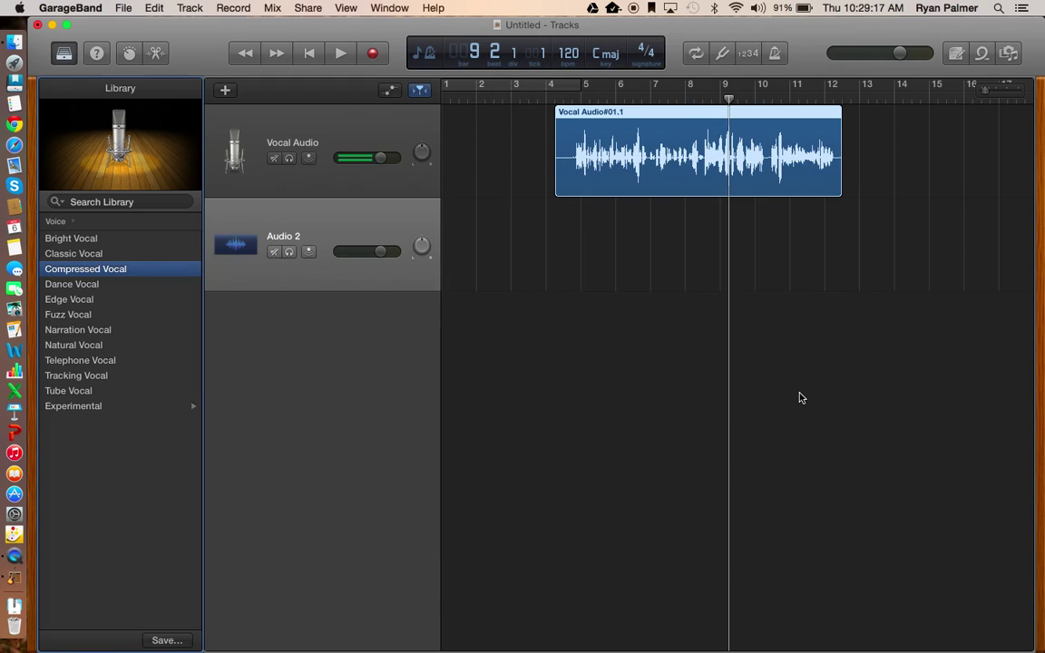
pyautogui.doubleClick(287, 236)
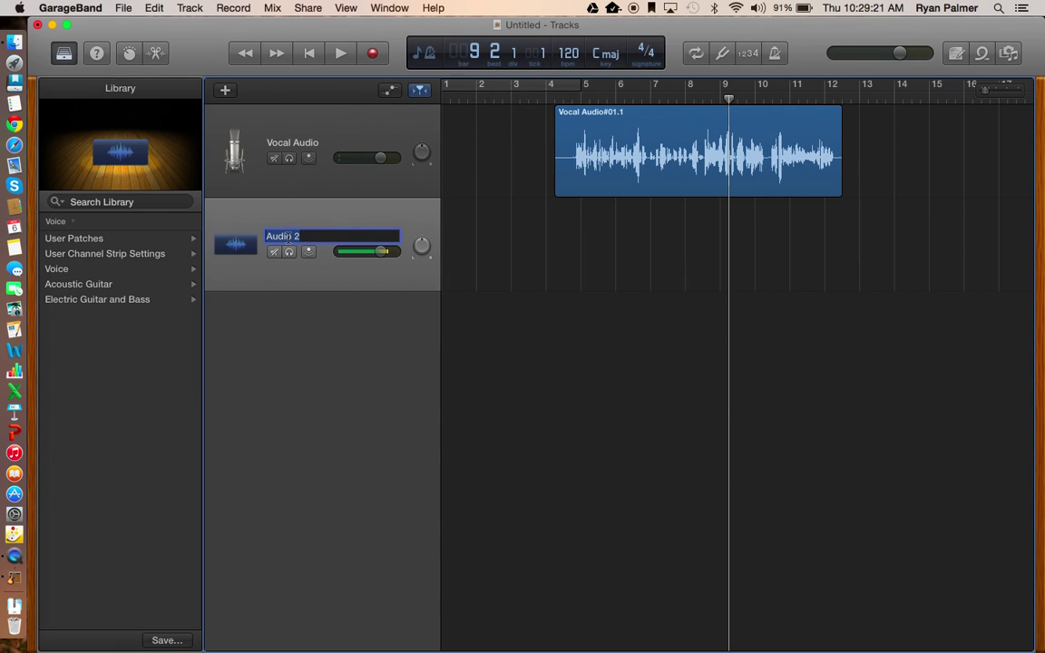
pyautogui.write('Intro Music')
pyautogui.press('Return')
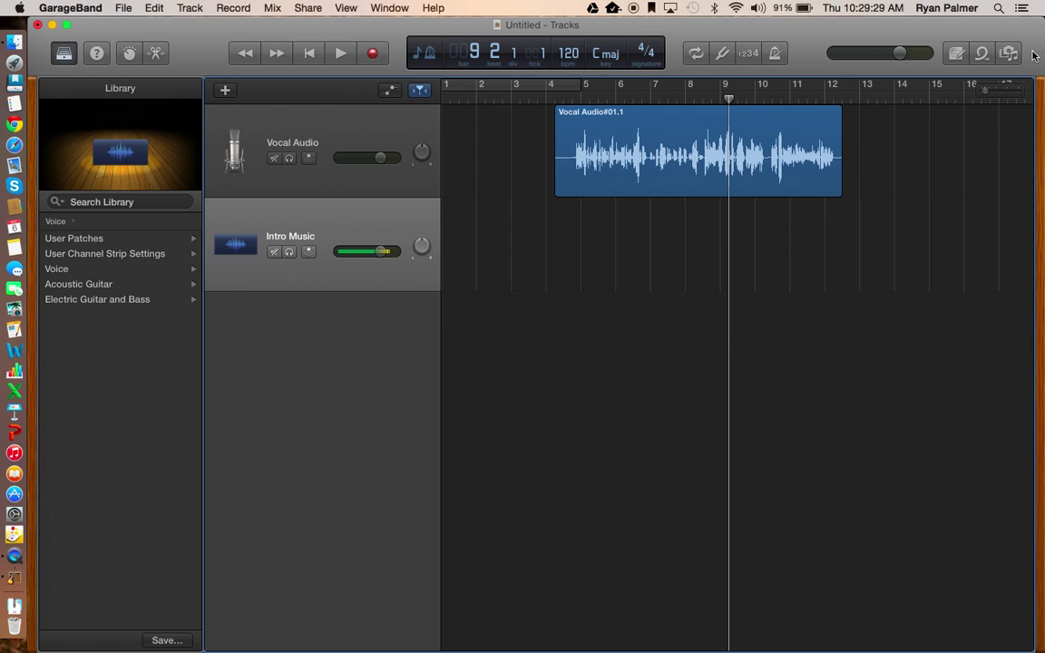
# Preview the Kingdom Chill Layers loop from Jingles and place it at bar 1 of Intro Music
pyautogui.click(983, 55)
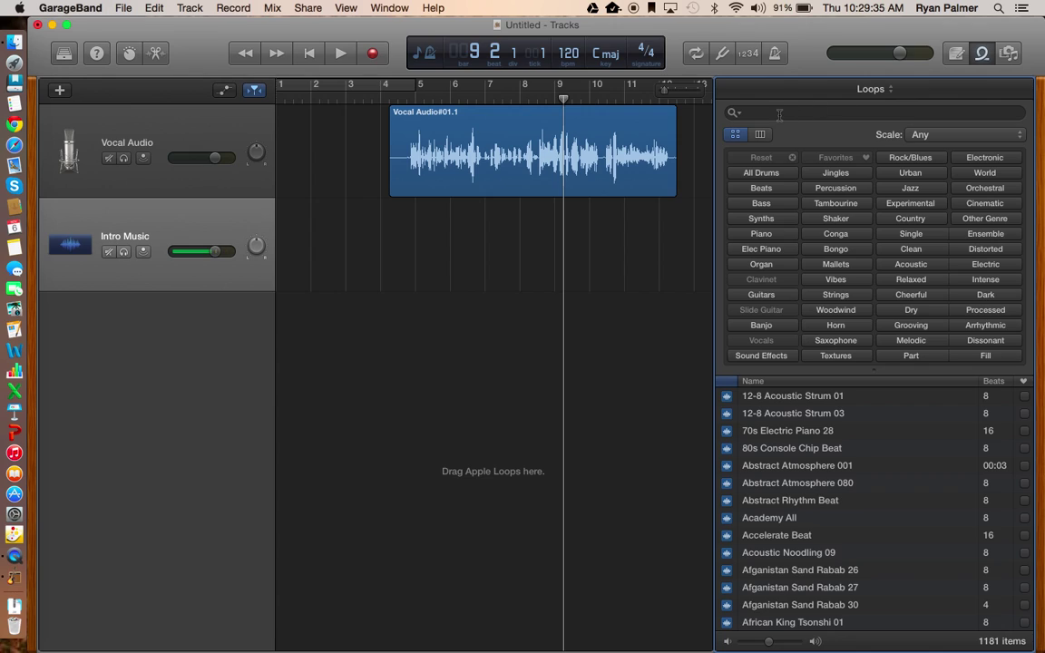
pyautogui.click(833, 178)
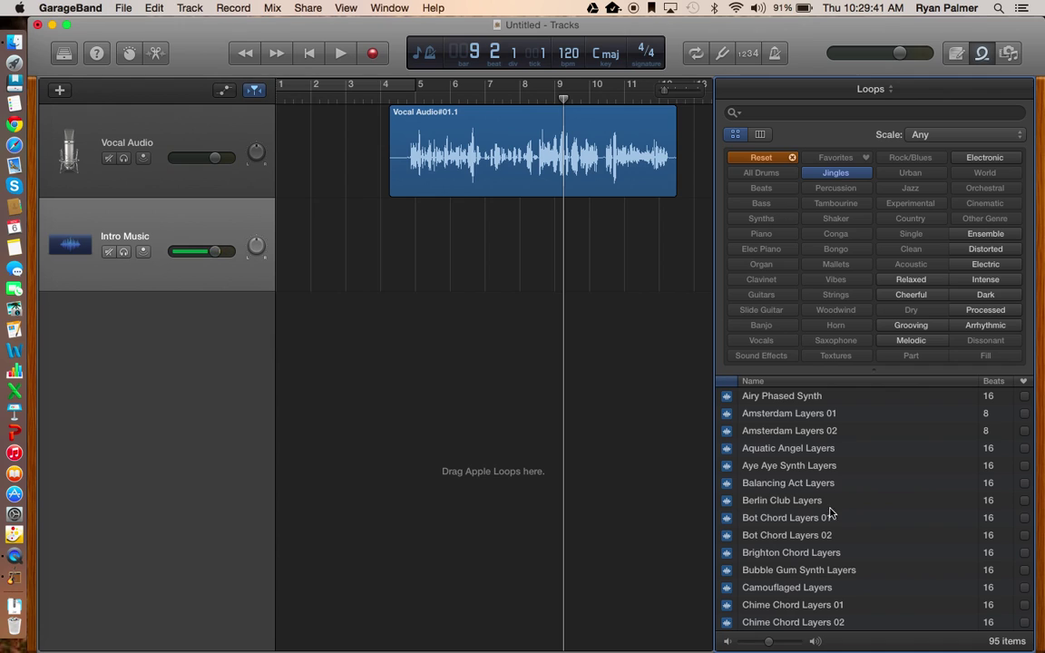
pyautogui.scroll(-10, 839, 516)
pyautogui.scroll(-10, 839, 515)
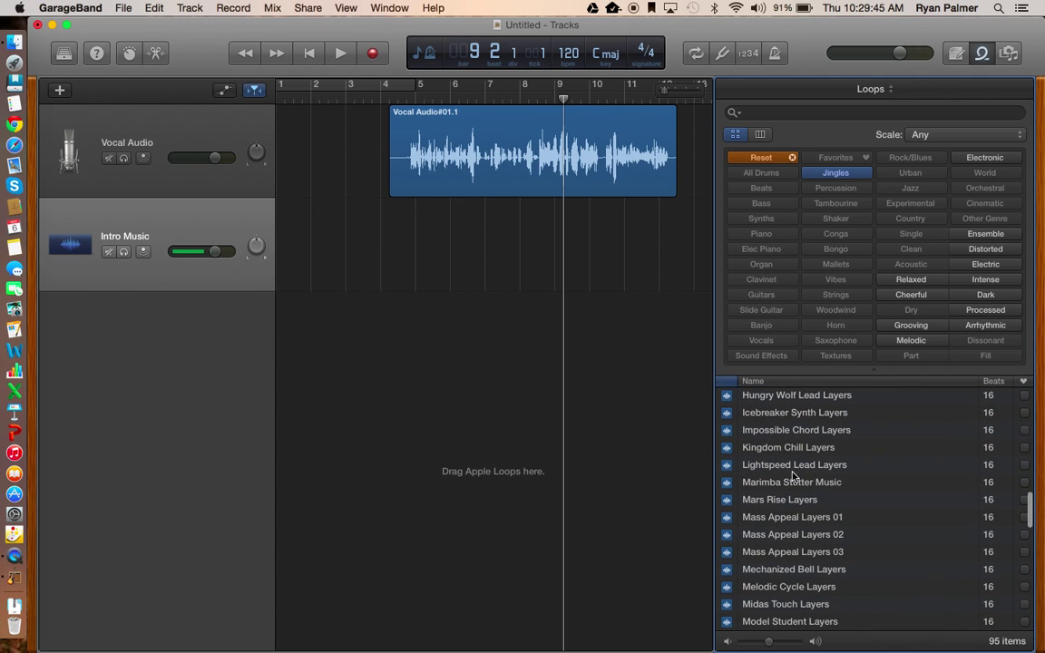
pyautogui.click(769, 454)
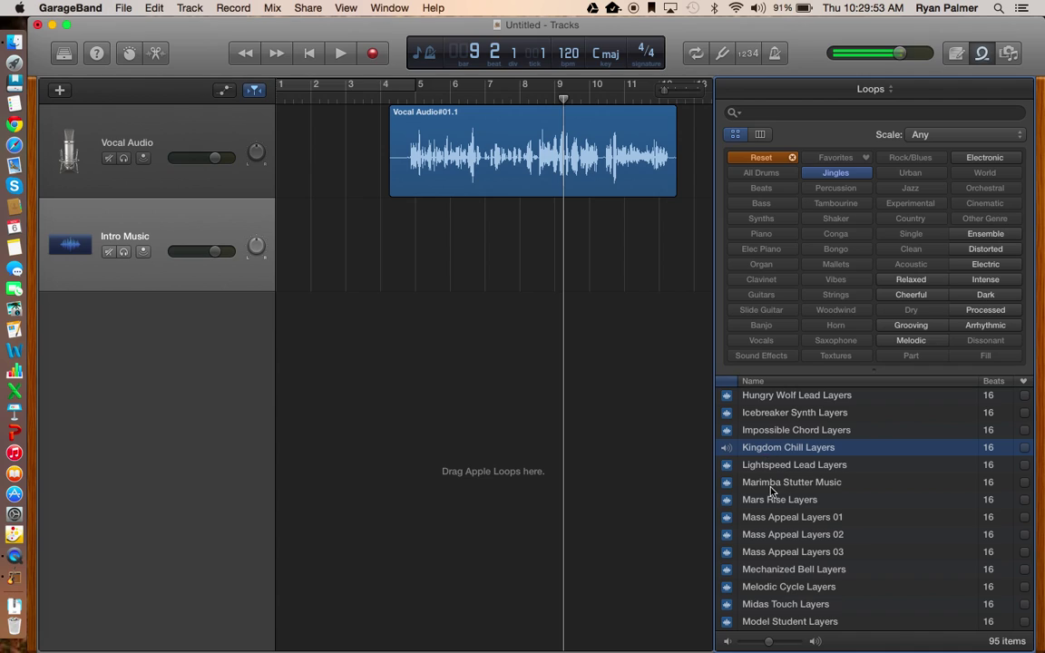
pyautogui.click(749, 451)
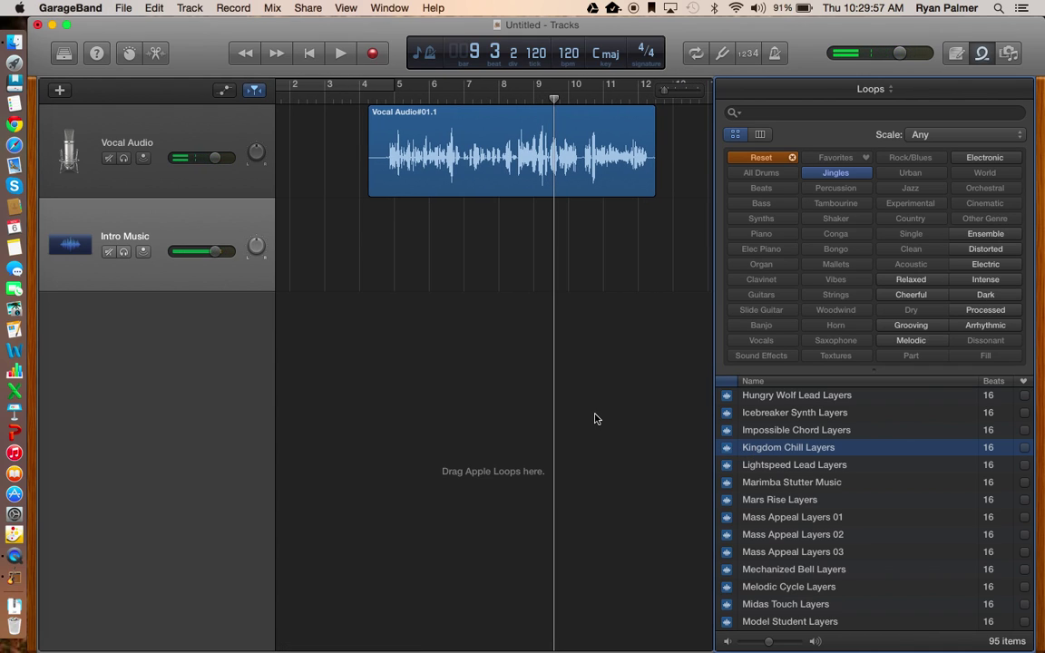
pyautogui.hscroll(-2, 595, 420)
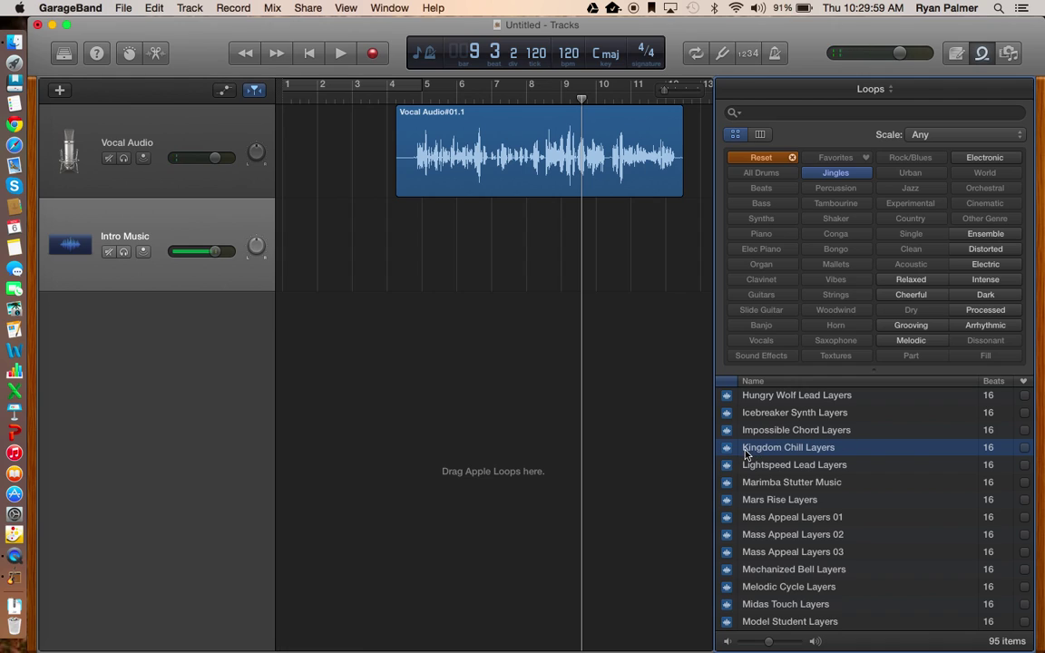
pyautogui.moveTo(760, 451); pyautogui.dragTo(296, 269)
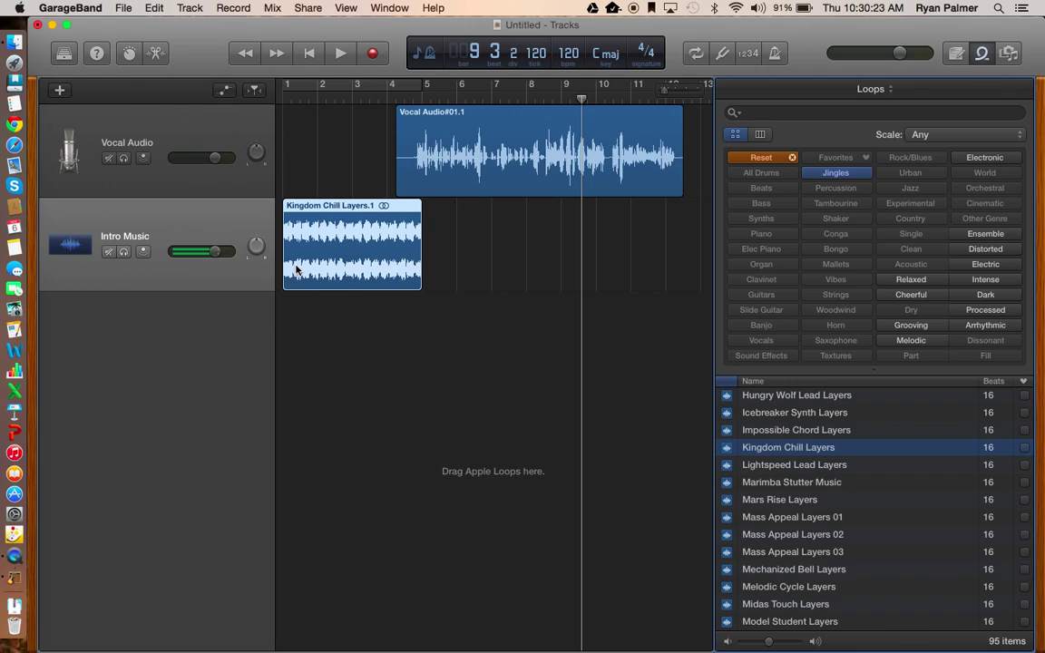
# Add Intro Music volume automation and lower the loop's ending point to -10 dB
pyautogui.click(226, 94)
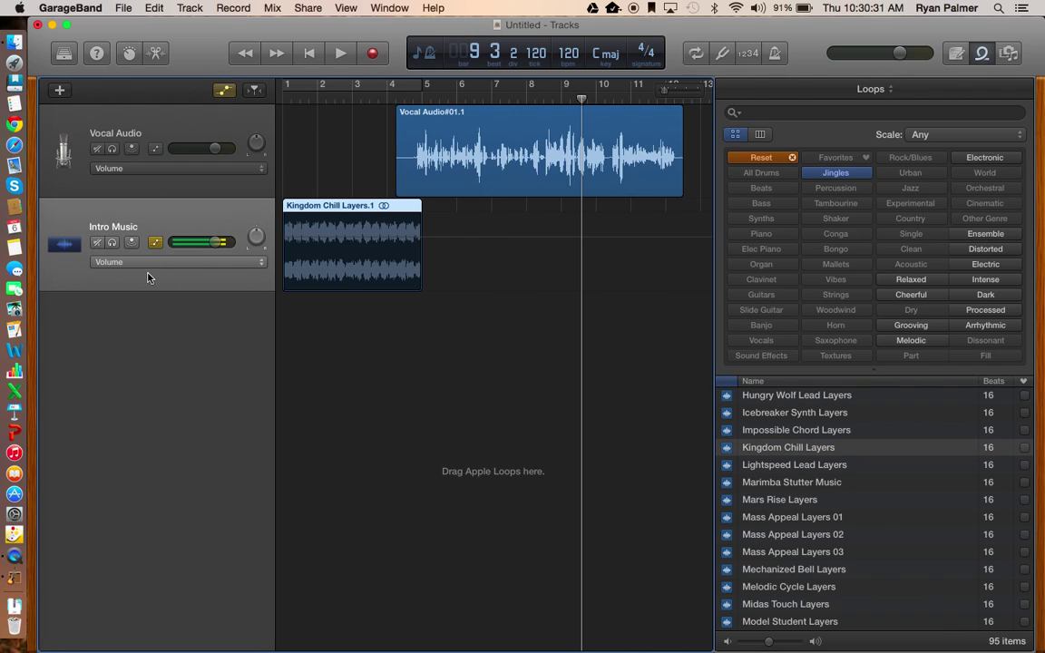
pyautogui.click(317, 261)
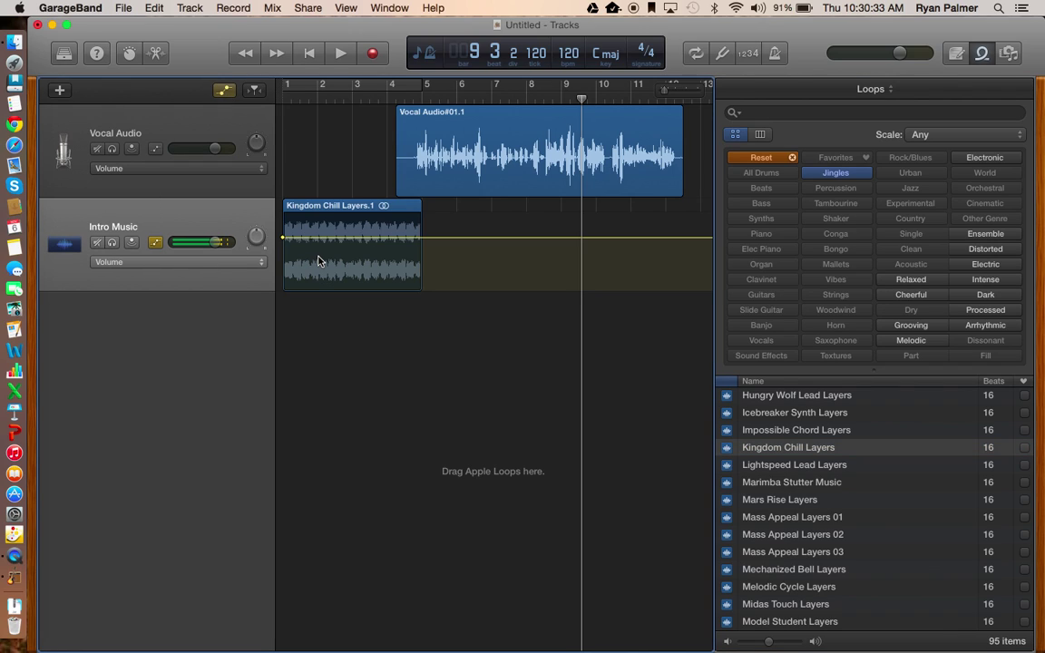
pyautogui.click(378, 239)
pyautogui.click(422, 240)
pyautogui.click(422, 238)
pyautogui.moveTo(422, 240); pyautogui.dragTo(429, 293)
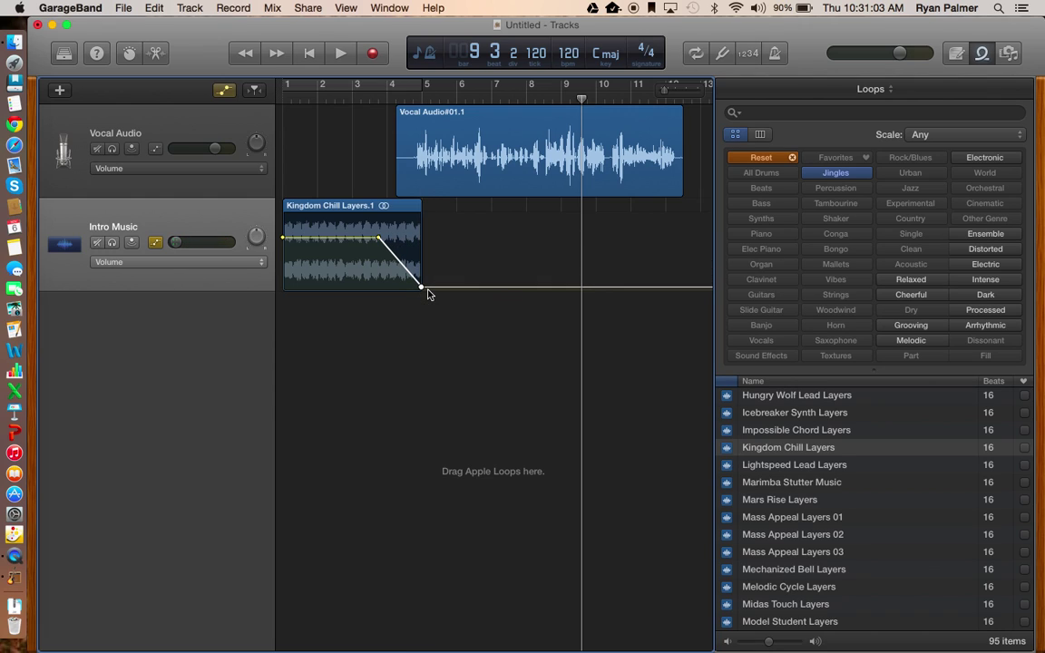
# Shift the vocal region to bar 4 and lower the intro's starting volume to -2.2 dB
pyautogui.moveTo(447, 159); pyautogui.dragTo(440, 159)
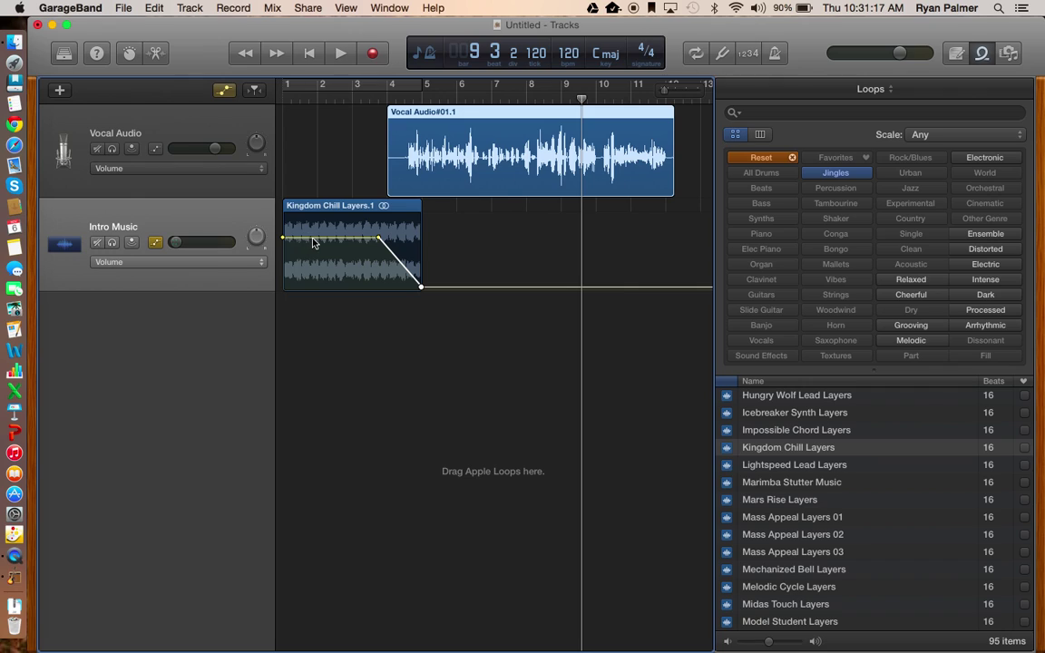
pyautogui.moveTo(283, 238); pyautogui.dragTo(283, 260)
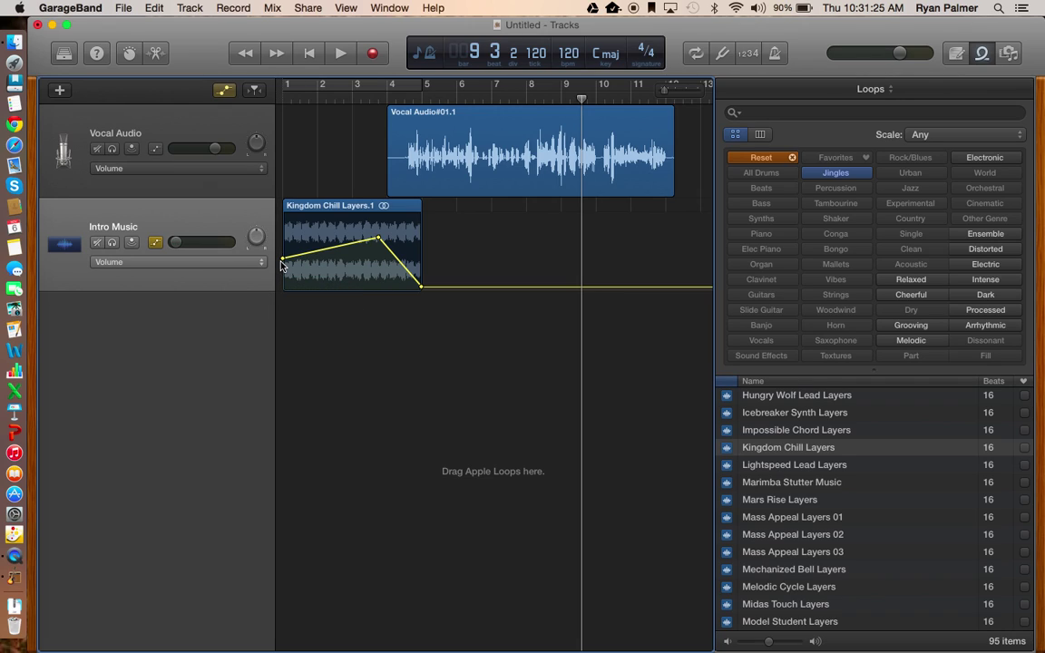
pyautogui.click(309, 53)
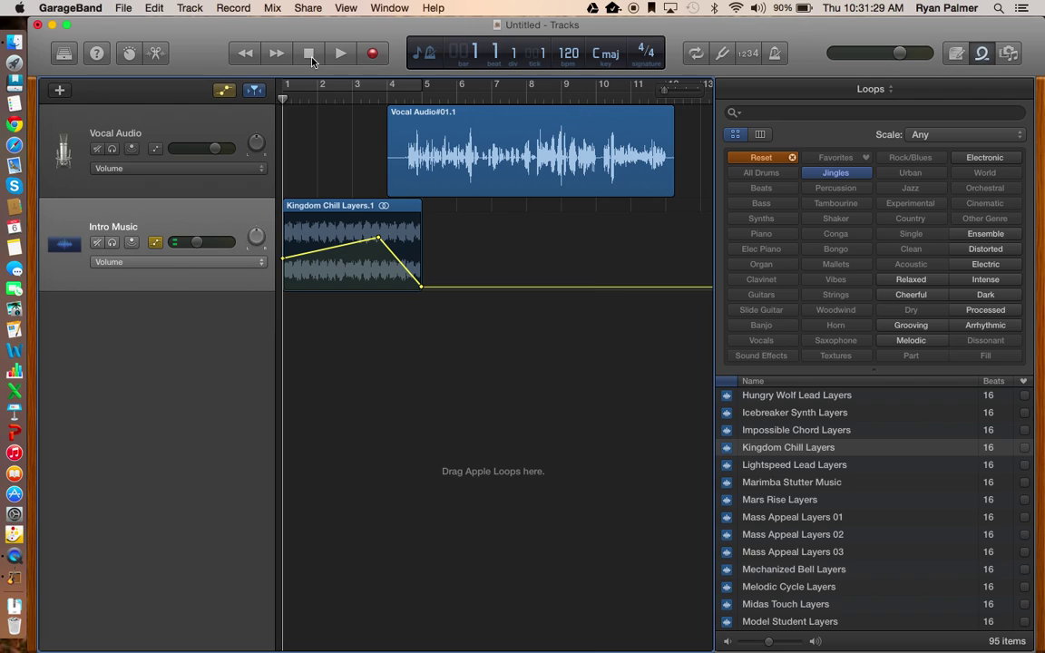
pyautogui.press('space')
pyautogui.press('space')
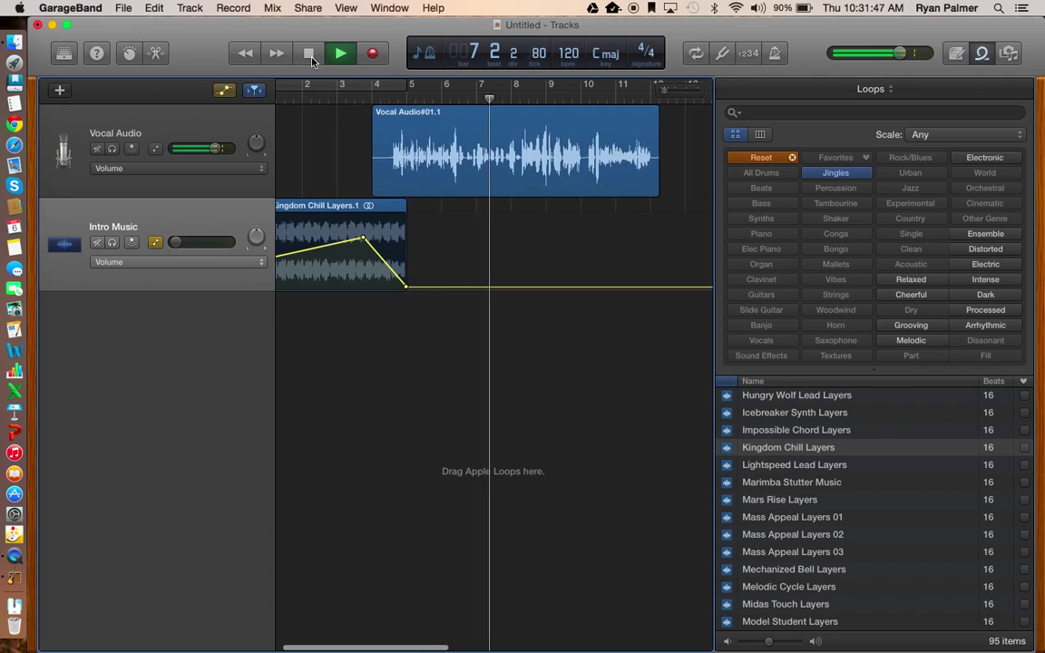
pyautogui.click(310, 55)
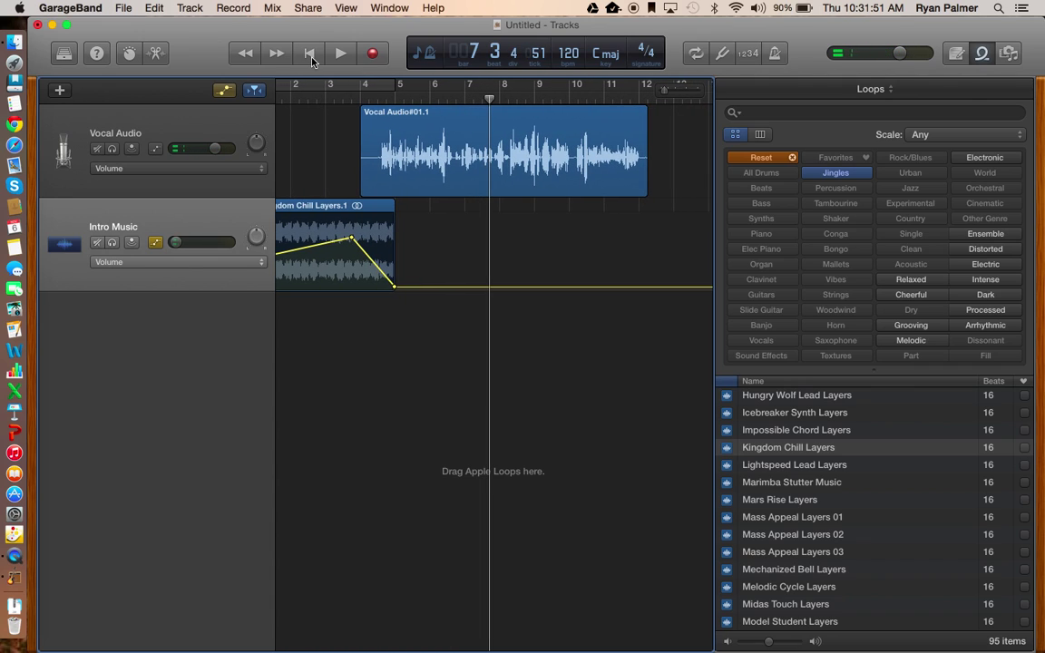
# Create an Audio 3 track and rename it 'Exit Music'
pyautogui.click(184, 9)
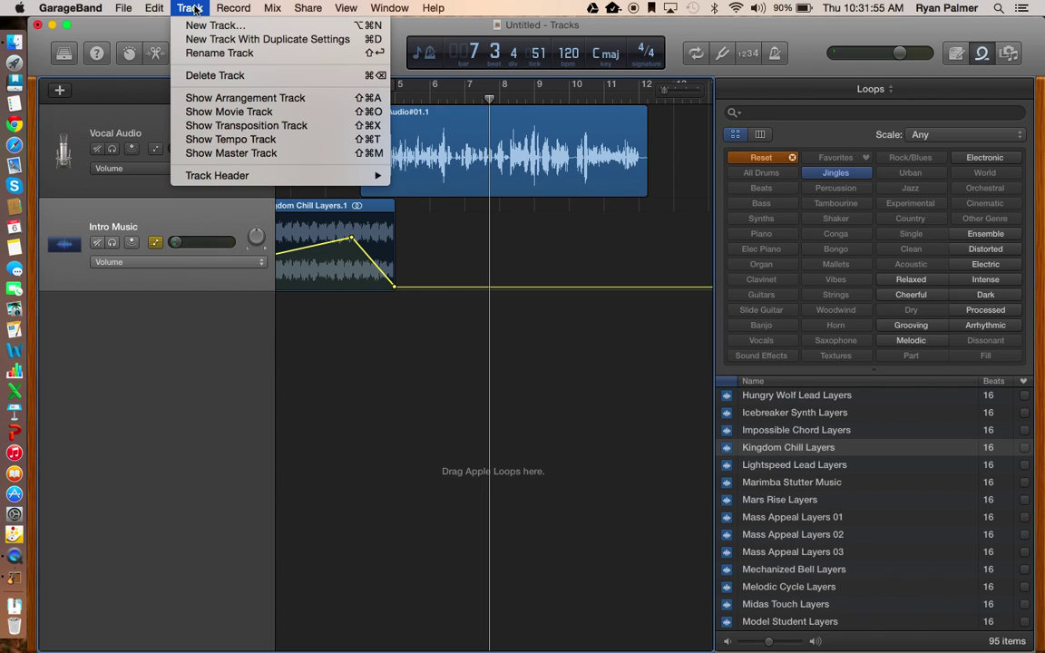
pyautogui.click(200, 27)
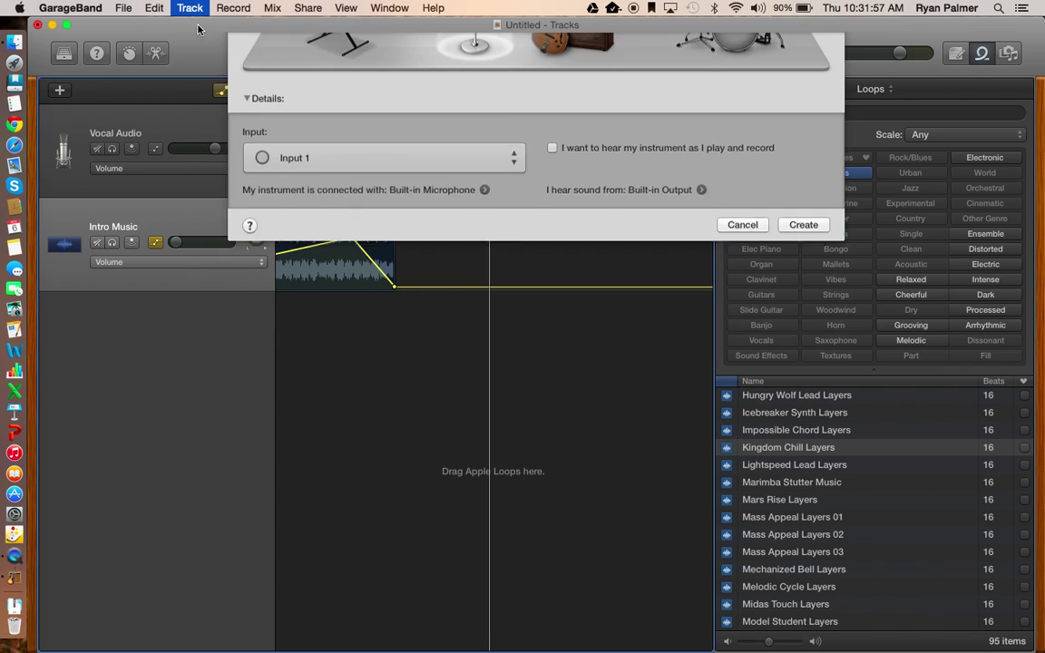
pyautogui.click(798, 391)
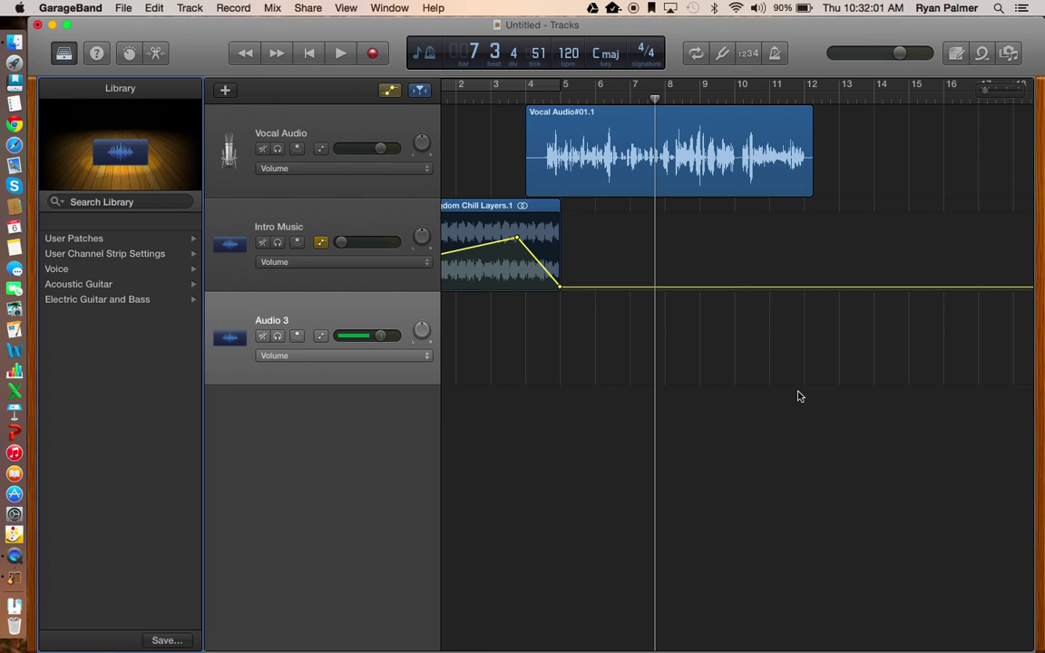
pyautogui.doubleClick(274, 321)
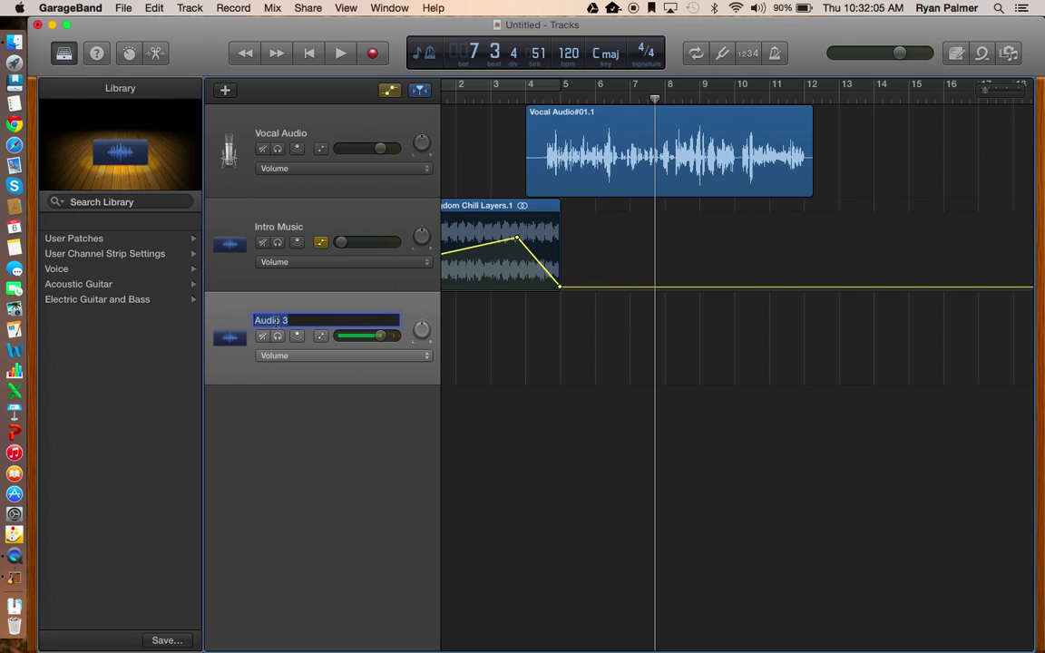
pyautogui.write('Ext')
pyautogui.press('BackSpace')
pyautogui.press('BackSpace')
pyautogui.write('xit Music')
pyautogui.press('Return')
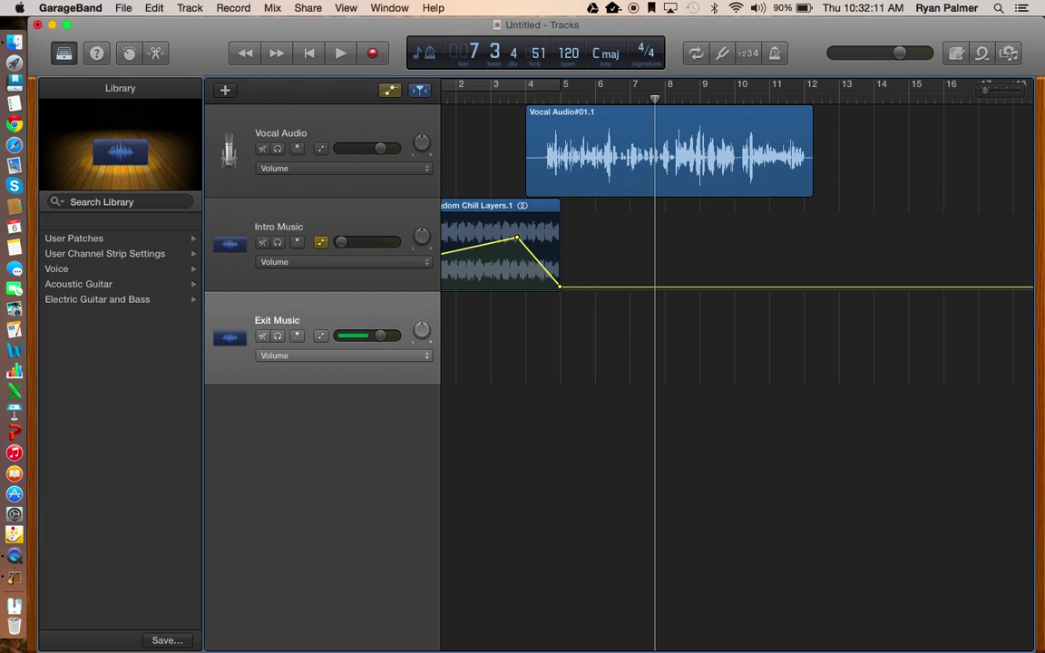
# Drop Kingdom Chill Layers onto Exit Music at bar 11 and show its volume automation line
pyautogui.click(981, 55)
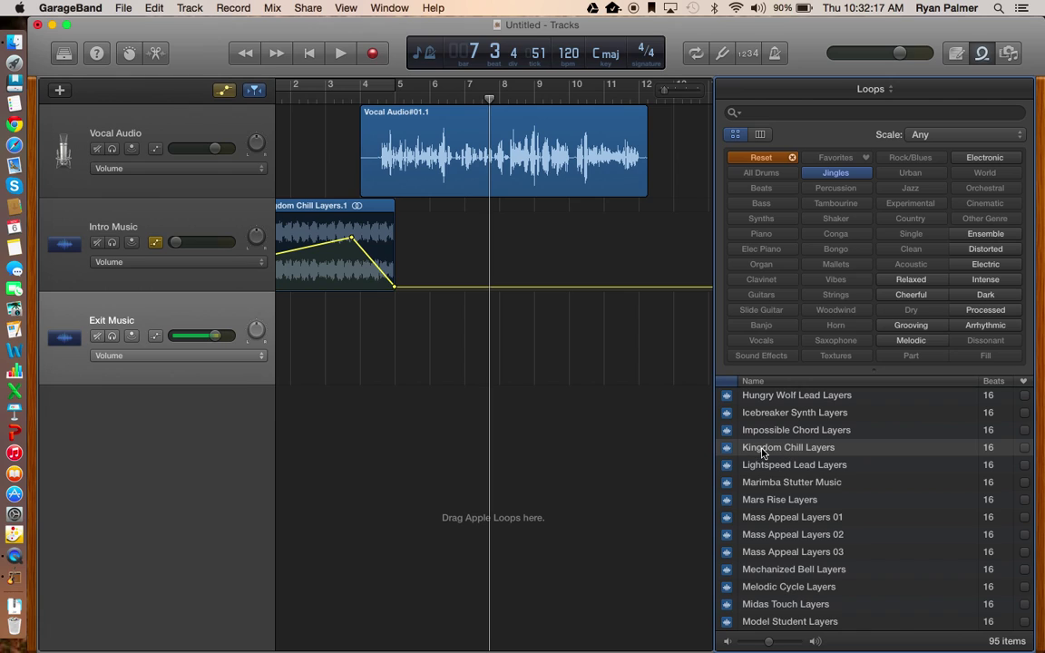
pyautogui.moveTo(762, 454); pyautogui.dragTo(615, 346)
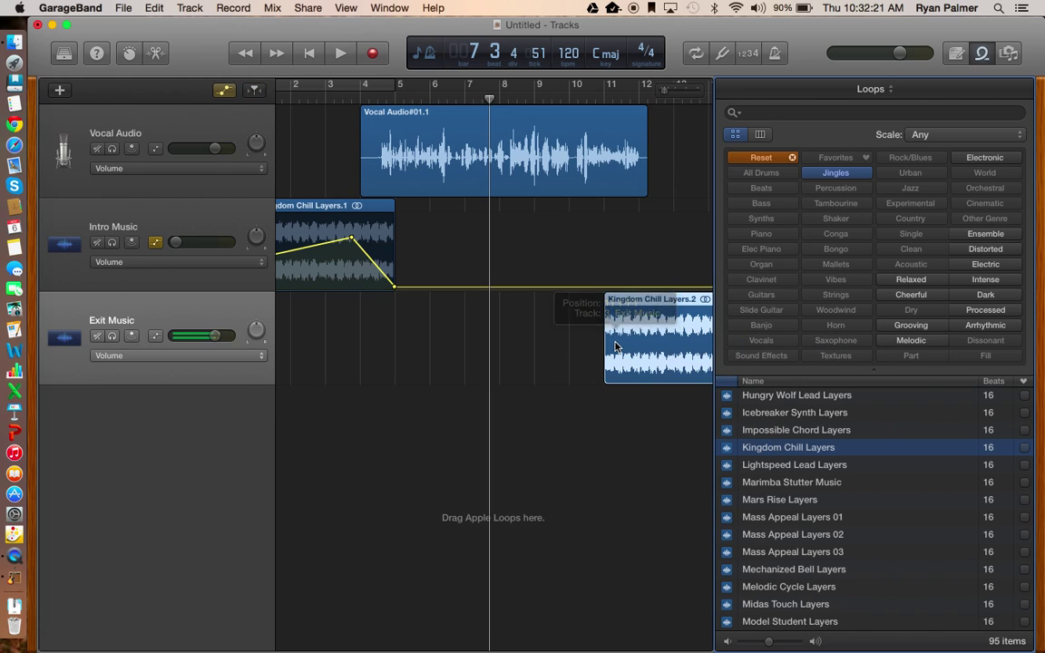
pyautogui.click(155, 337)
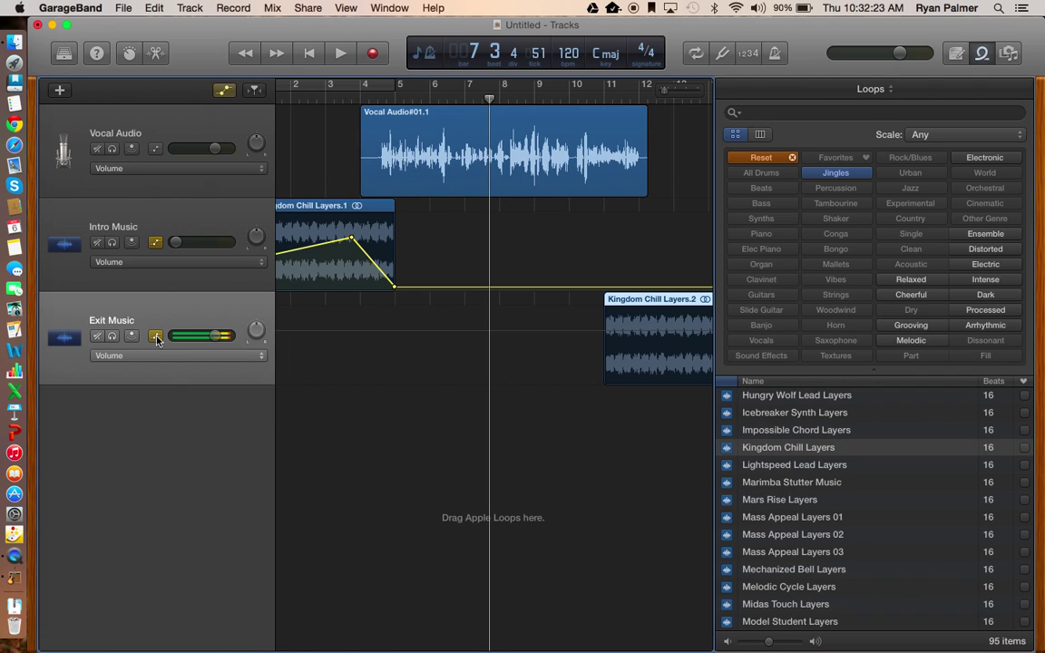
pyautogui.click(644, 336)
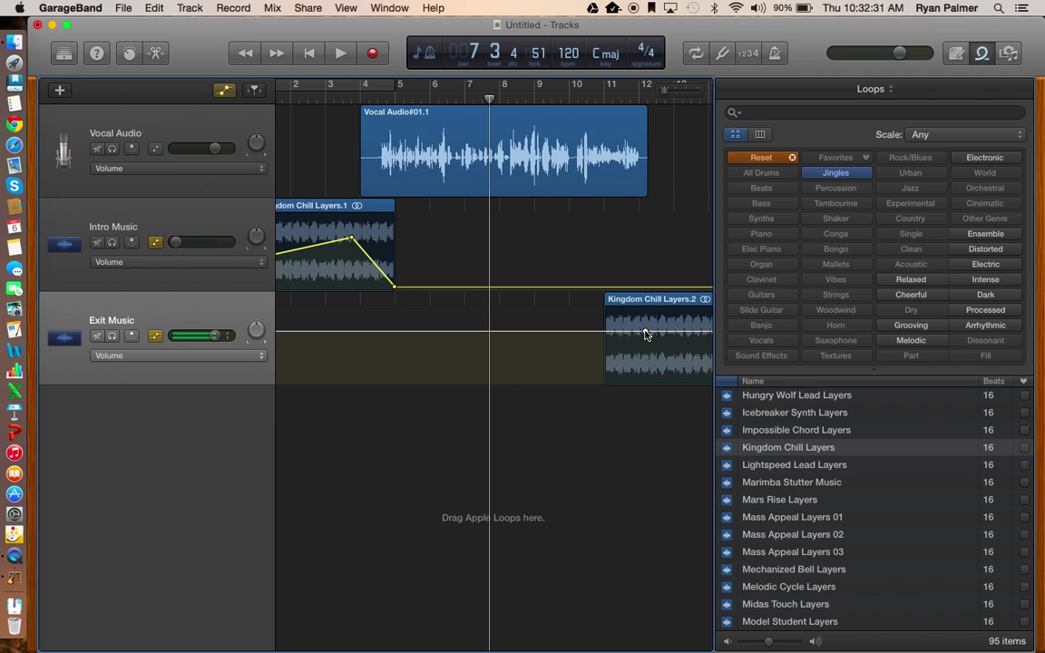
# Add Exit Music volume points, drop bar 11 to -5.5 dB, and move full volume to bar 12
pyautogui.click(645, 331)
pyautogui.moveTo(605, 331); pyautogui.dragTo(603, 376)
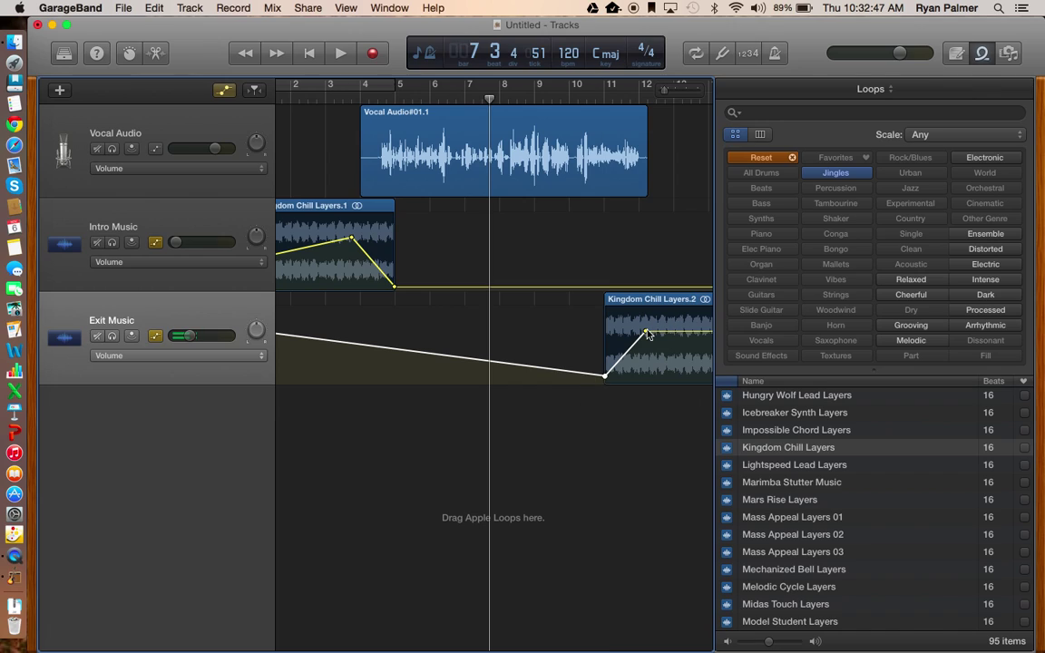
pyautogui.moveTo(647, 335); pyautogui.dragTo(663, 333)
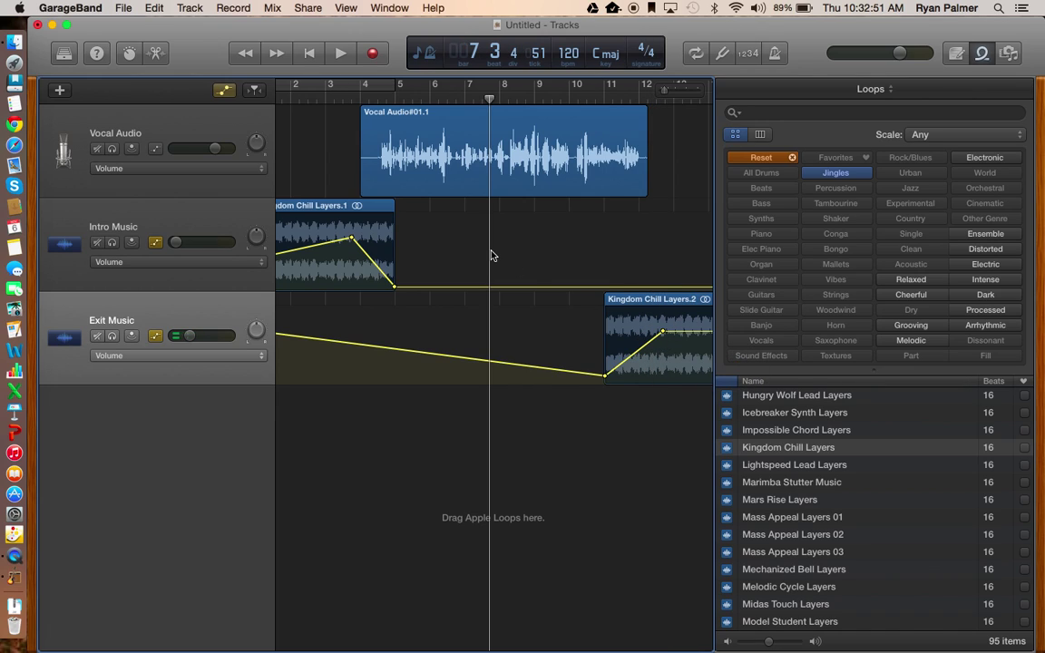
pyautogui.click(578, 97)
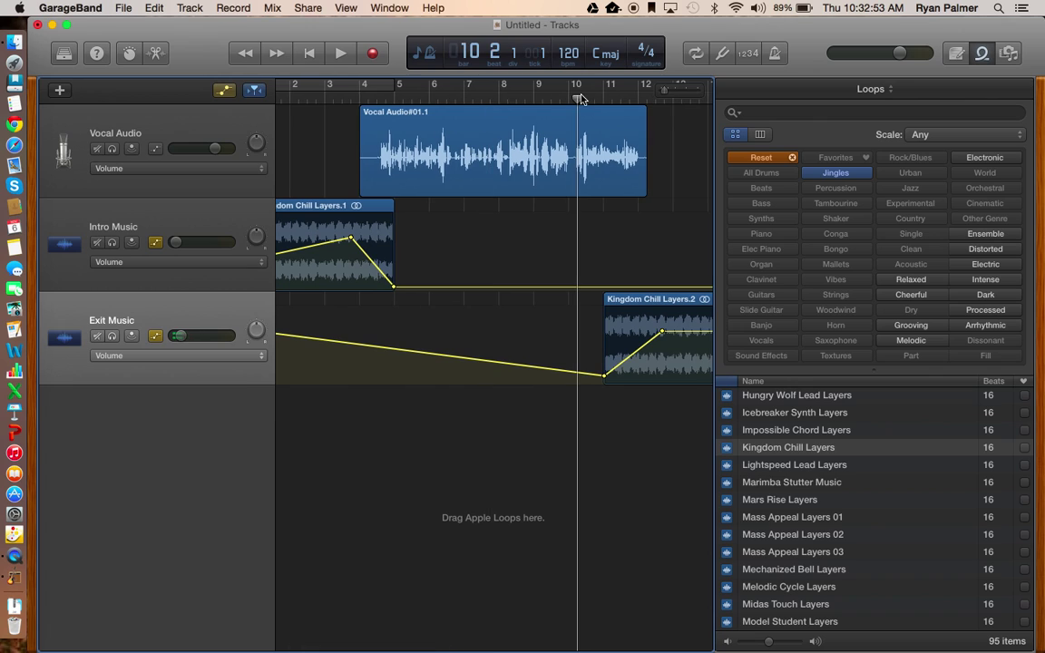
pyautogui.press('space')
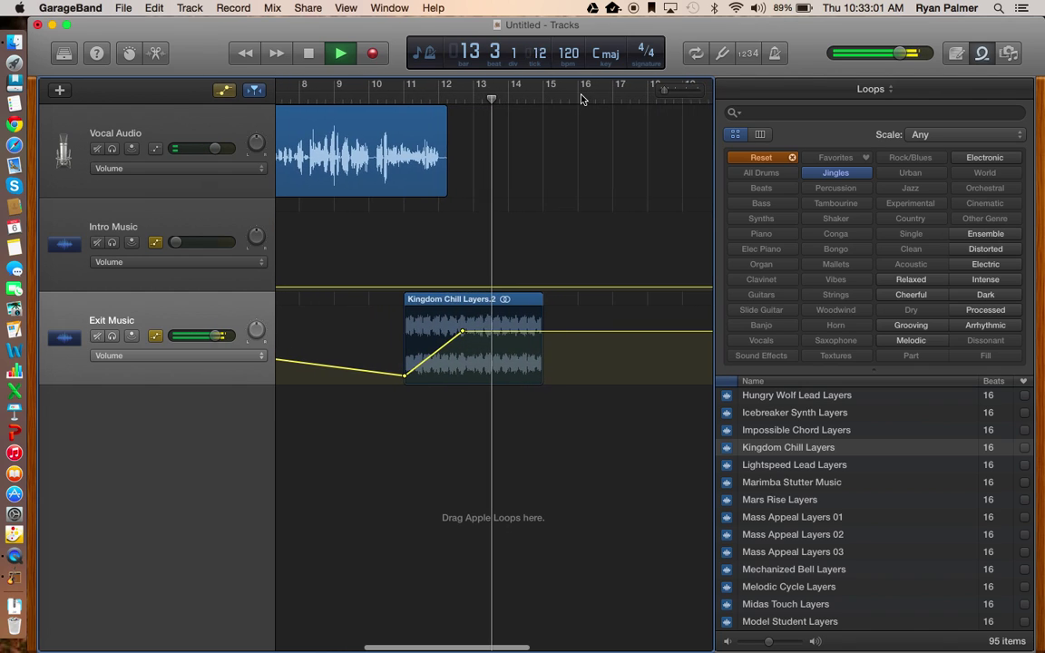
pyautogui.press('space')
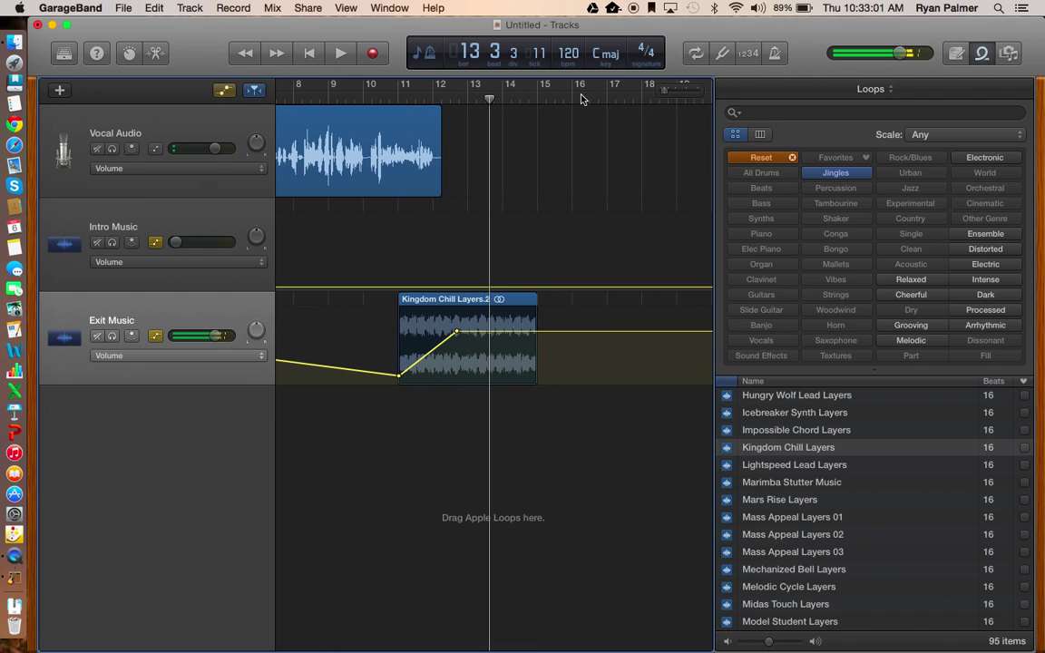
pyautogui.click(310, 54)
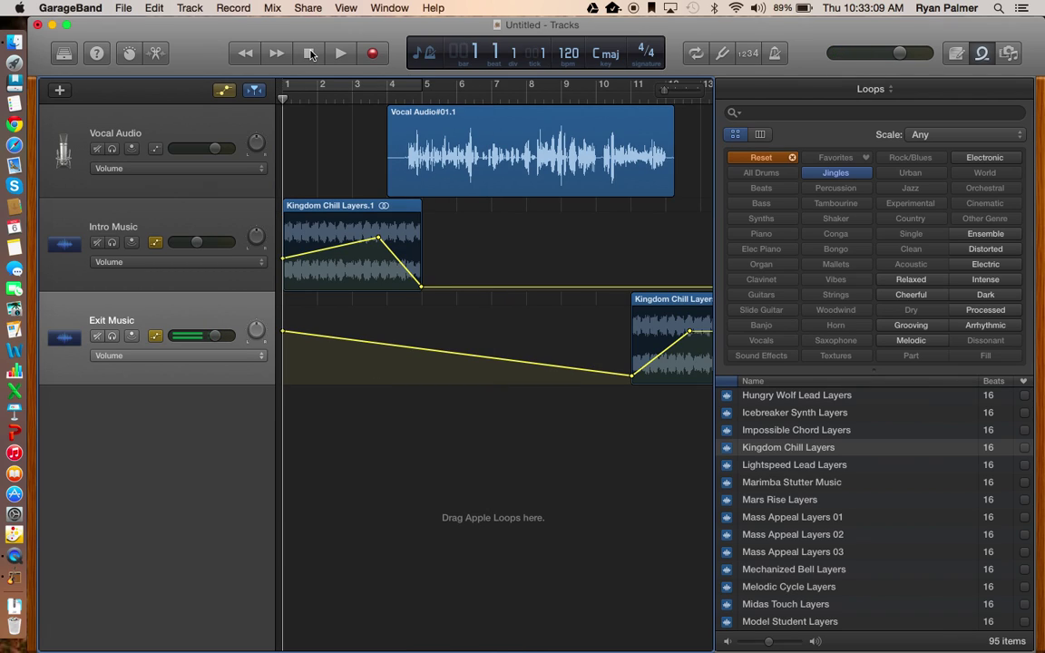
pyautogui.click(341, 55)
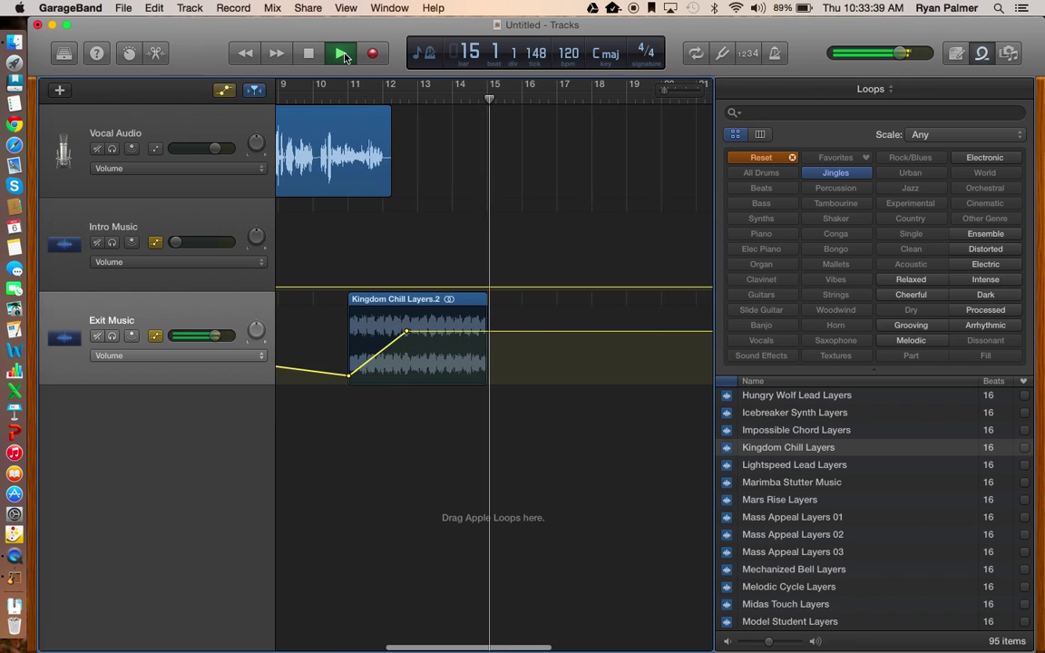
# Stop playback and export the song to the Desktop as an MP3 named 'Podcast Trial 10'
pyautogui.click(342, 55)
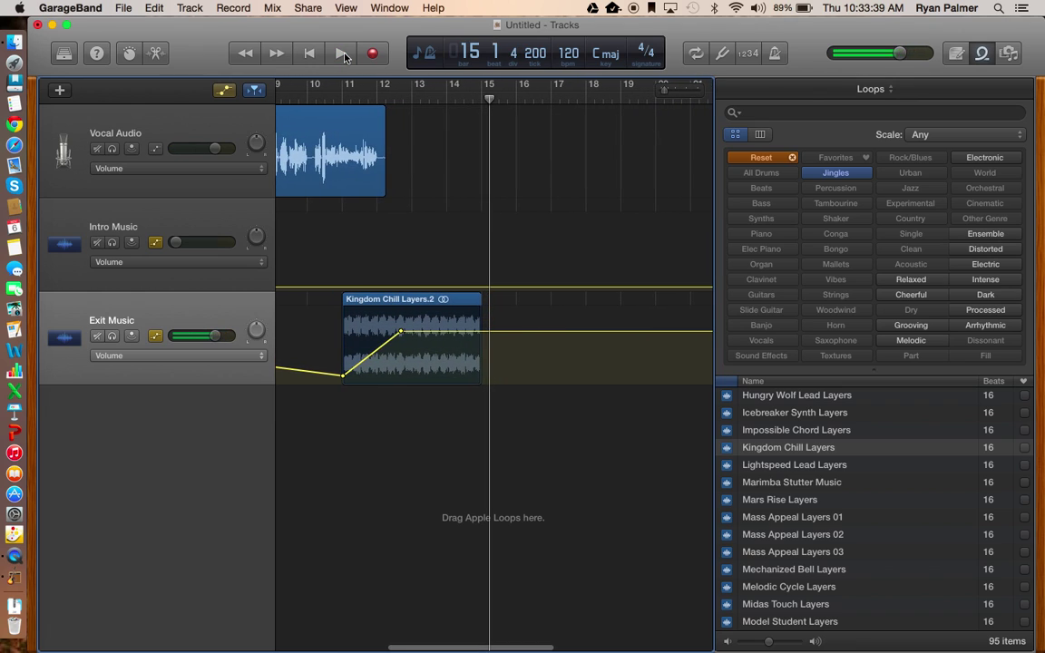
pyautogui.click(309, 9)
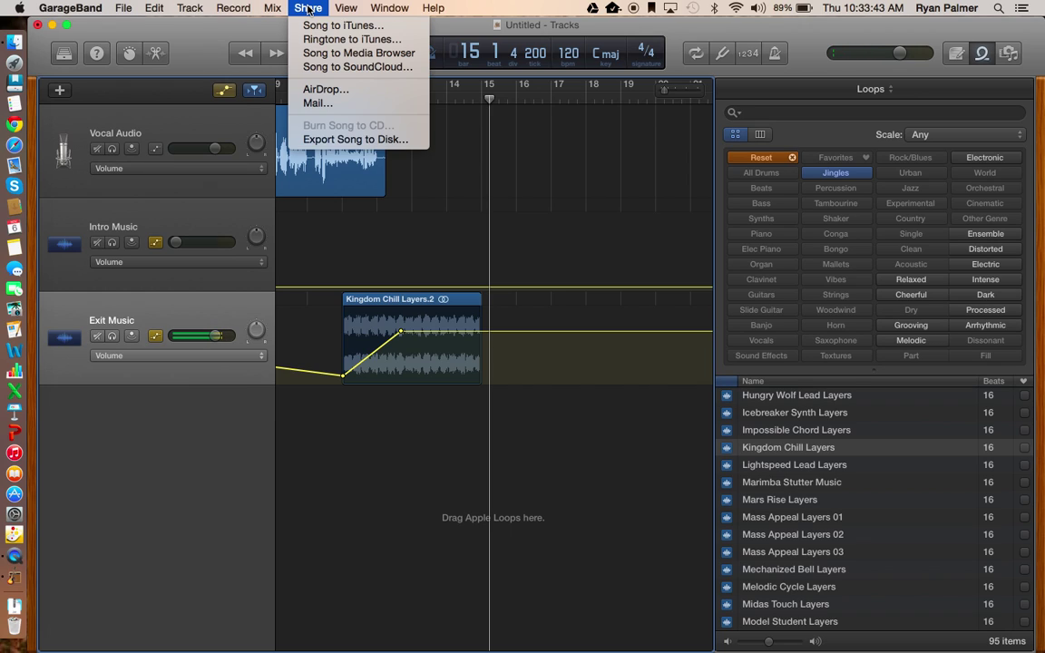
pyautogui.click(342, 140)
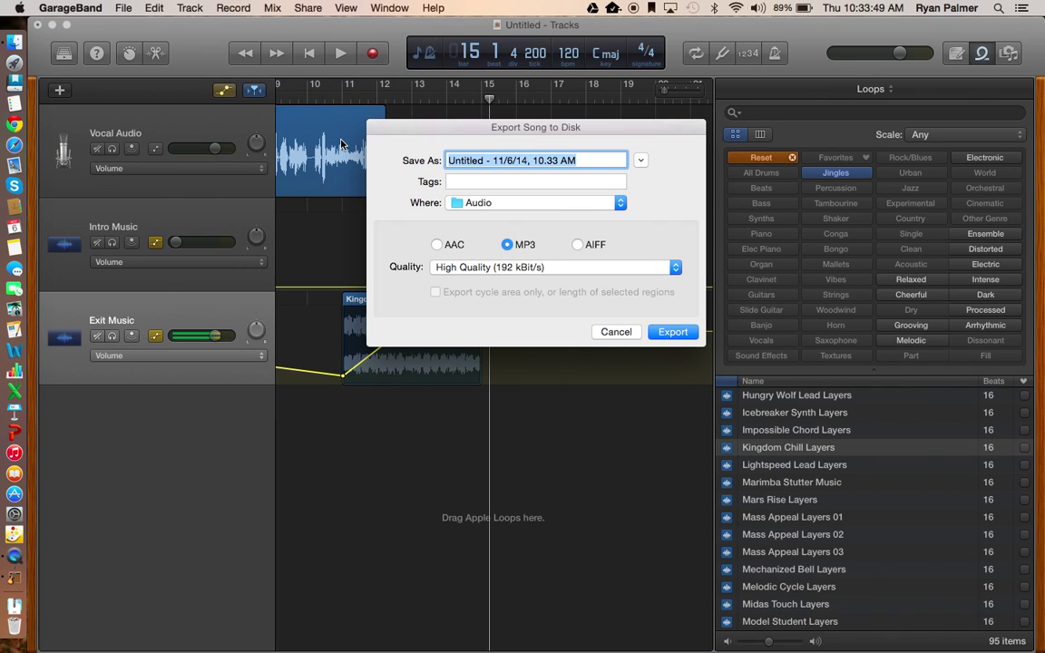
pyautogui.click(616, 205)
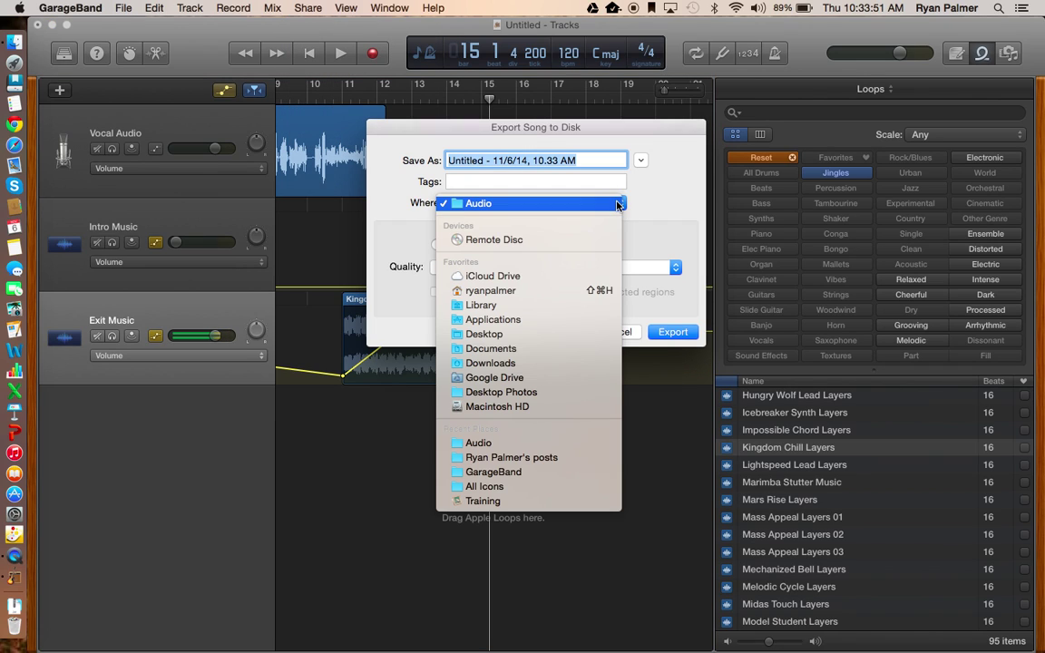
pyautogui.click(486, 337)
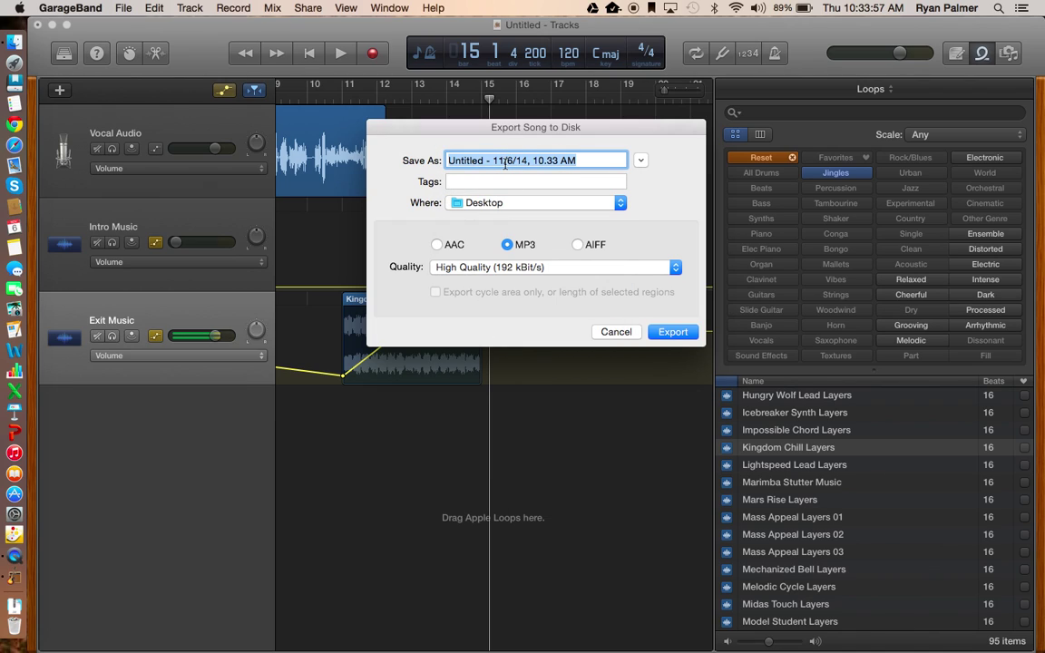
pyautogui.write('Podca')
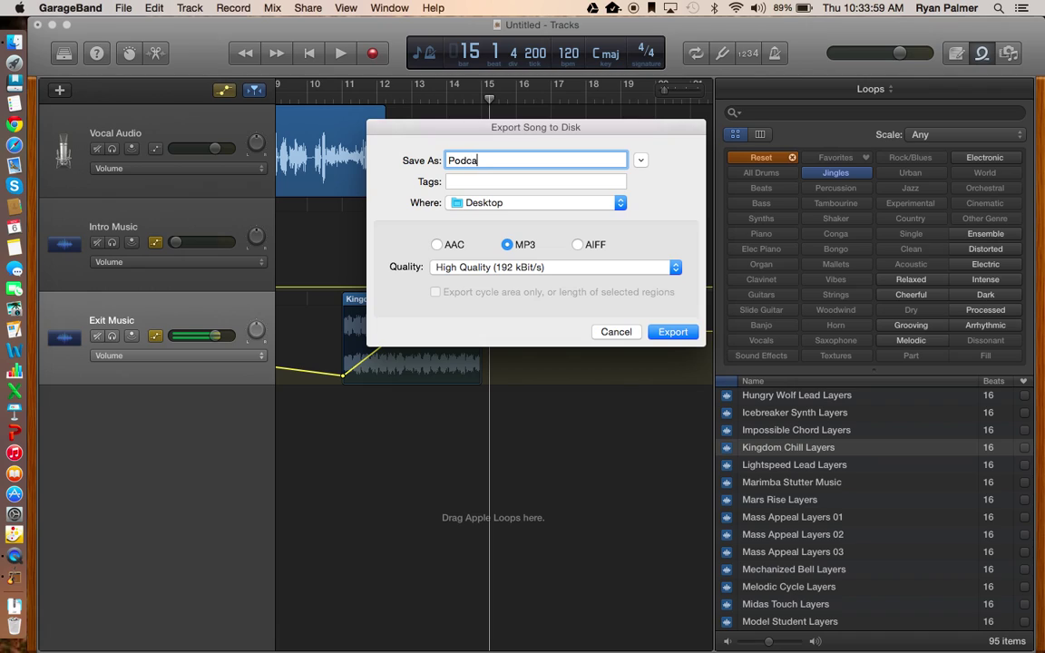
pyautogui.write('st Trial 10.0.3')
pyautogui.click(673, 333)
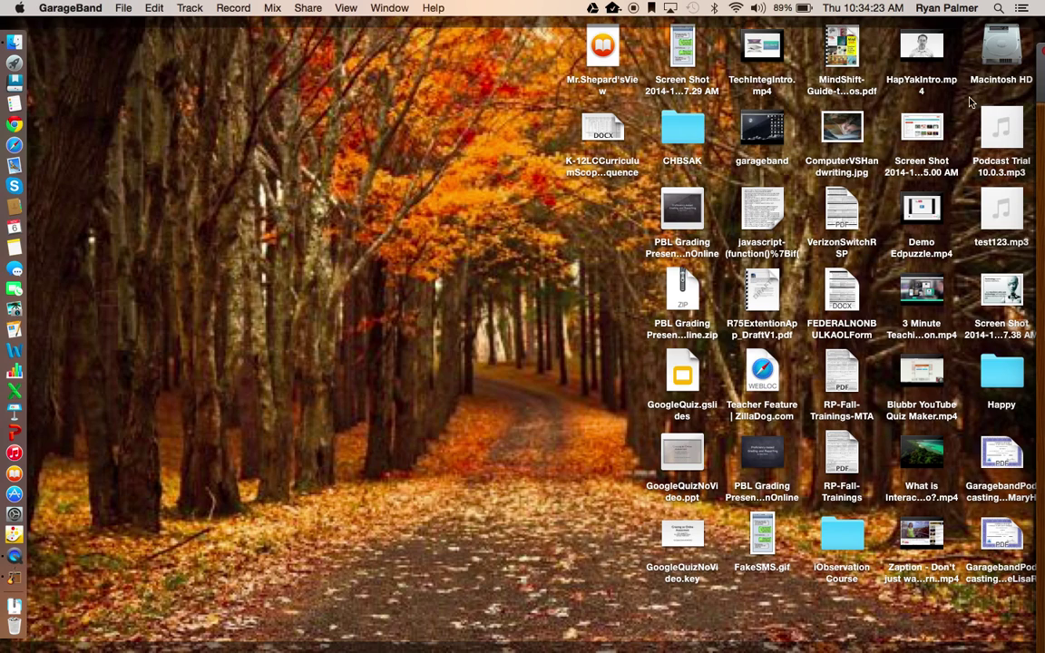
# Select the exported 'Podcast Trial 10.0.3.mp3' file on the Desktop
pyautogui.click(991, 145)
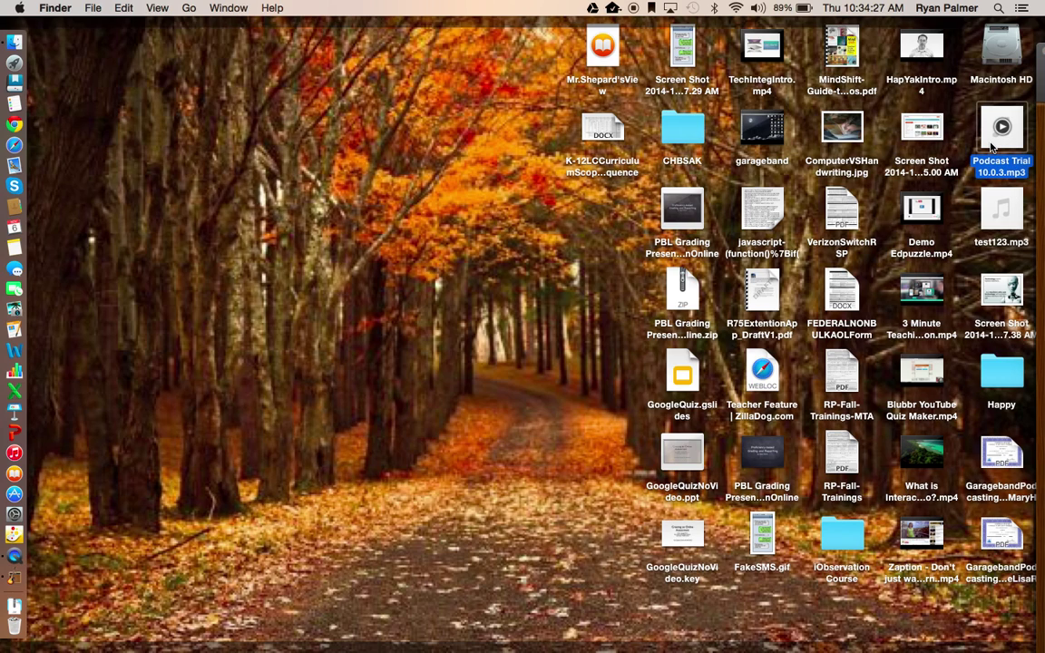